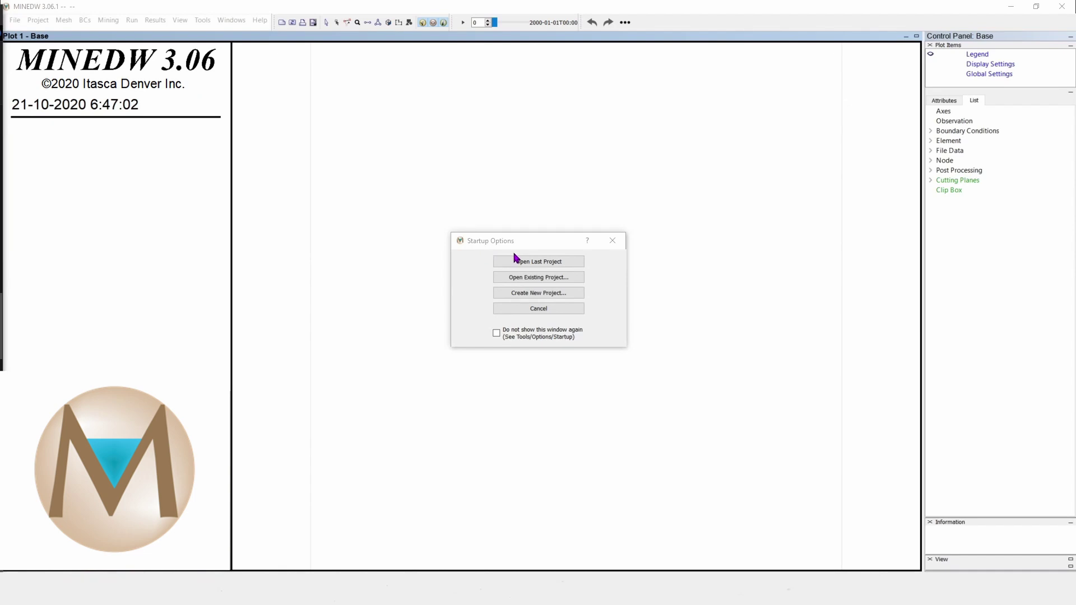
- Open the existing project Tutorial 2 from the Modelo_MINEDW folder and restore the window layout
left_click(549, 281)
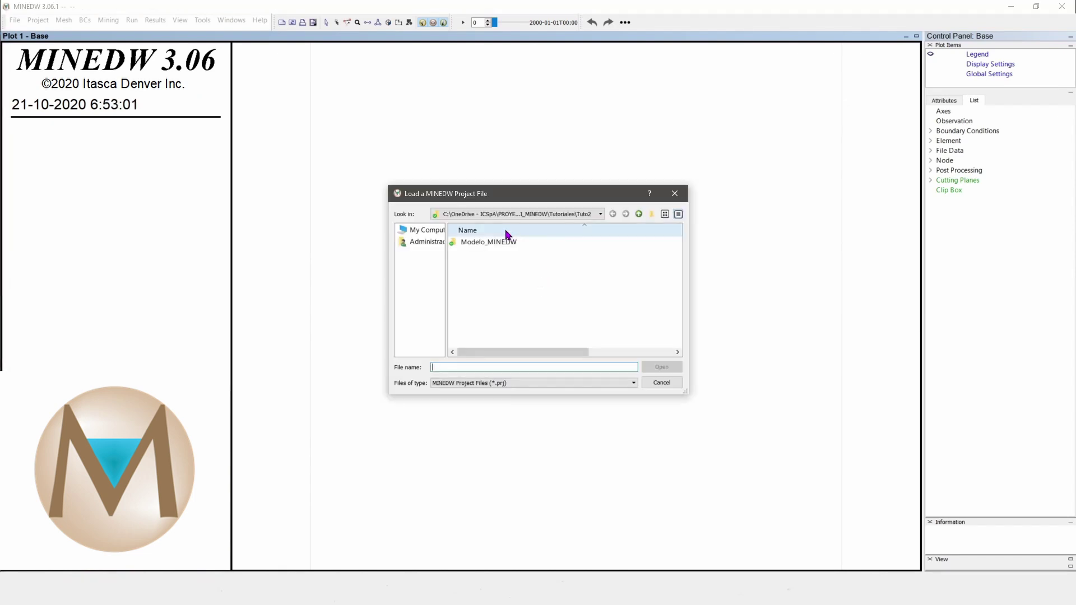
double_click(498, 243)
double_click(476, 252)
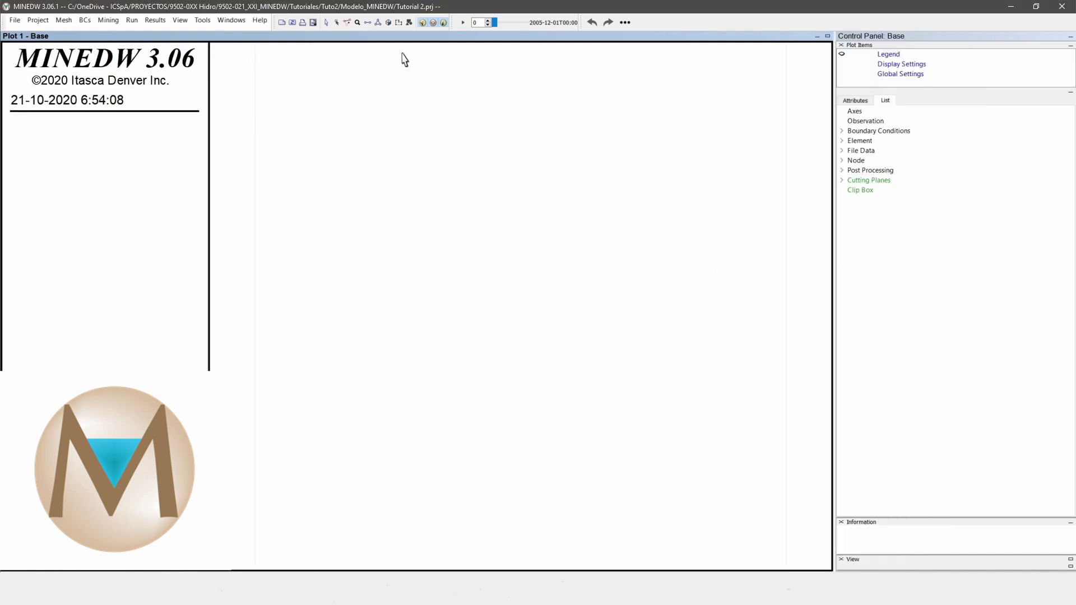
left_click(202, 20)
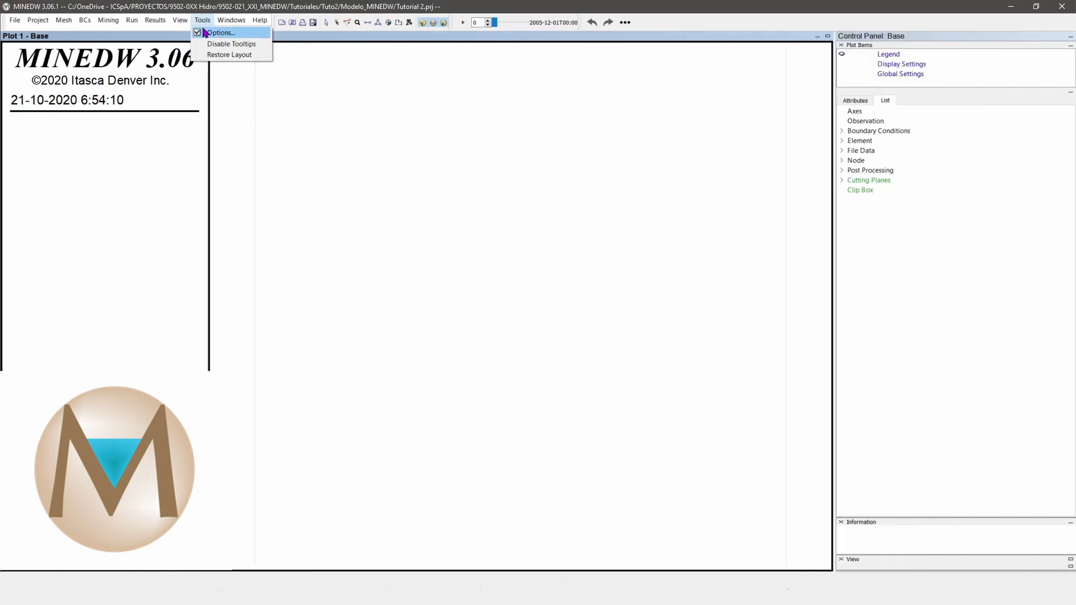
left_click(232, 54)
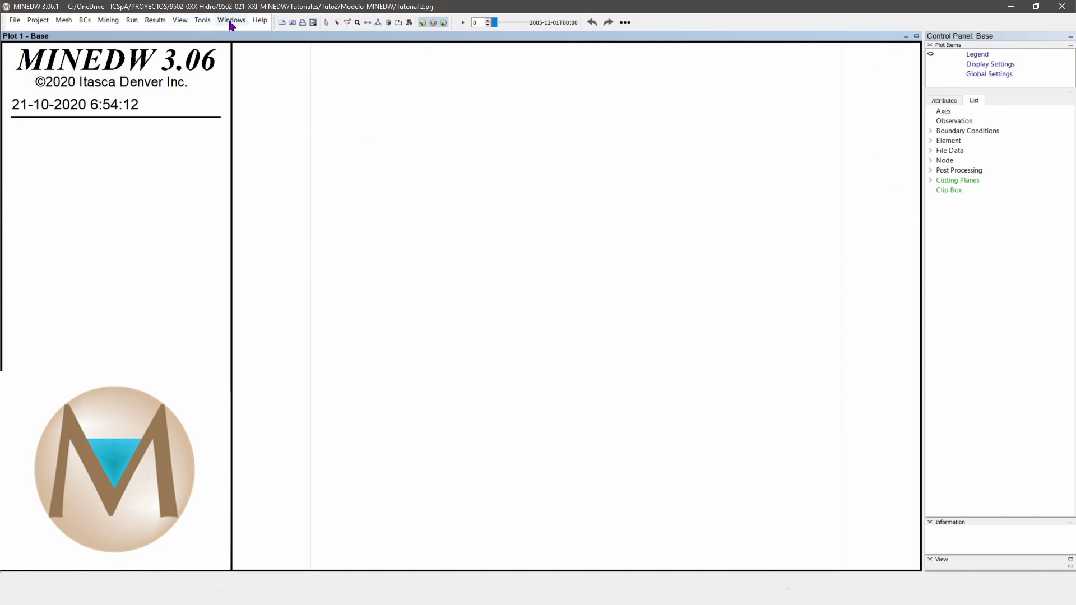
- Read the simulation results from the file Tutorial 2.plb
left_click(155, 21)
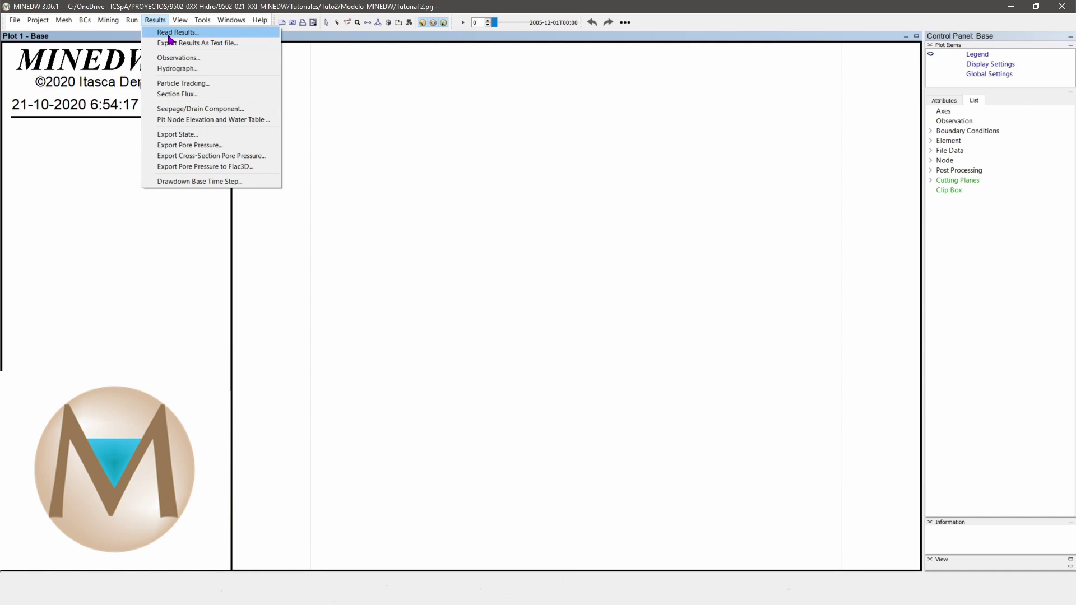
left_click(170, 34)
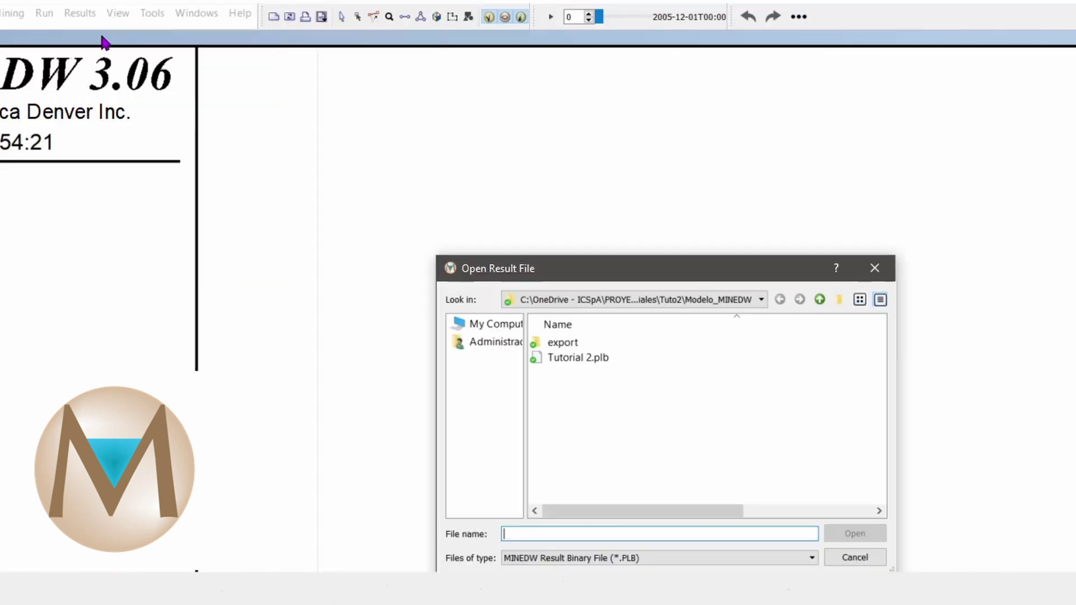
double_click(569, 356)
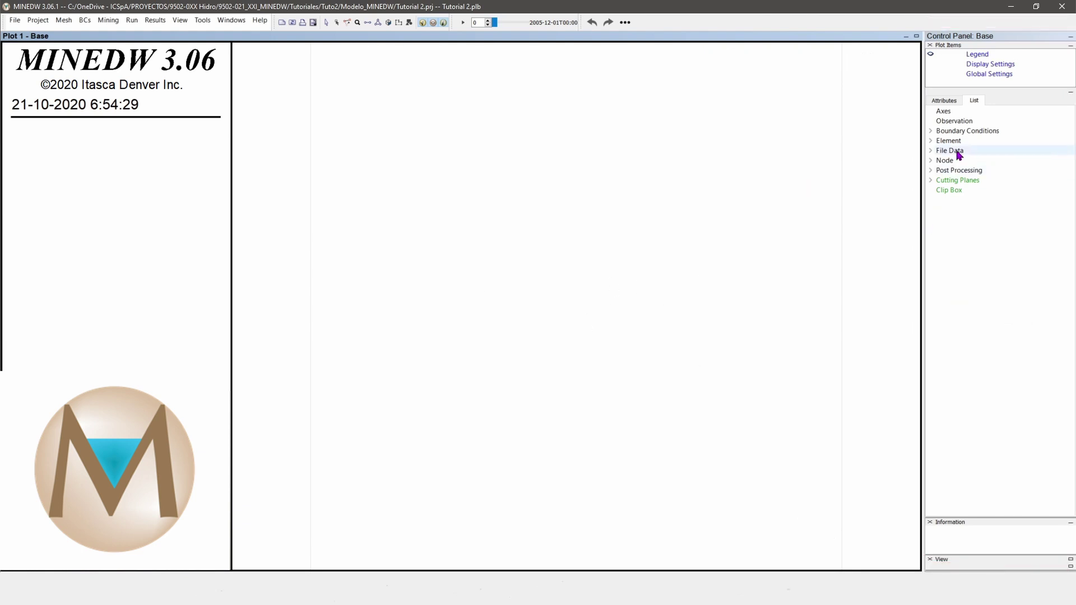
- Add Axes to the plot and rotate the view to check their orientation
double_click(944, 113)
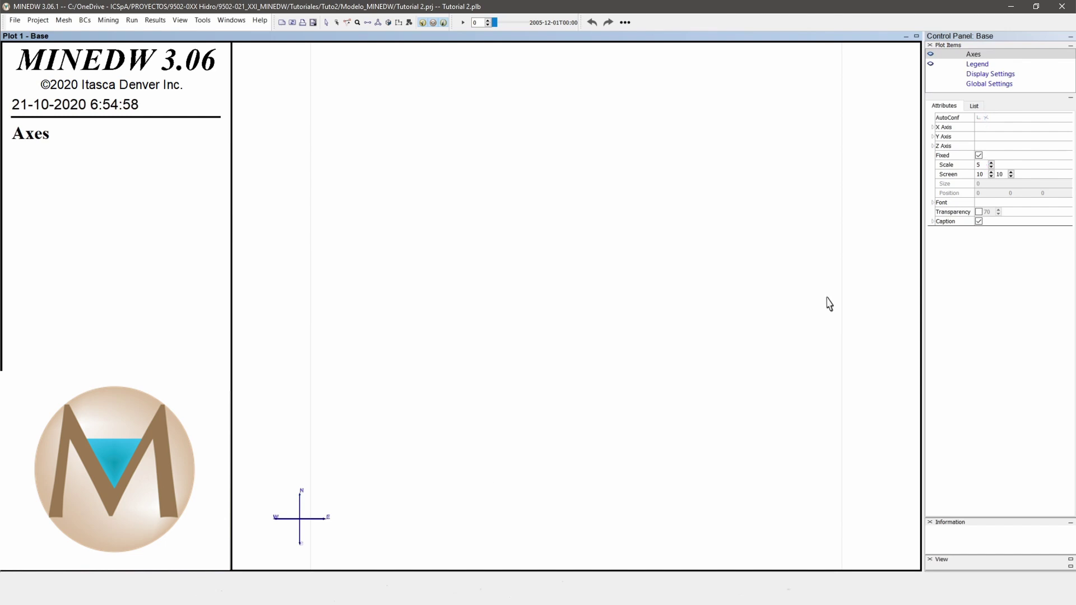
left_click_drag(370, 431, 424, 317)
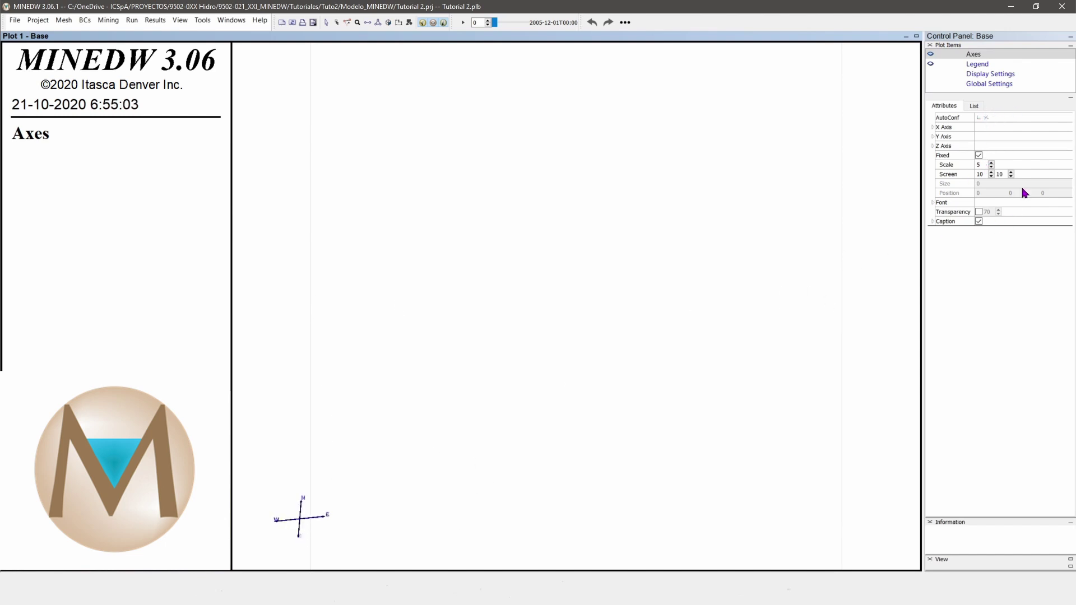
- Review the available plot items under Boundary Conditions, Element, File Data, Node, Post Processing and Cutting Planes
left_click(974, 106)
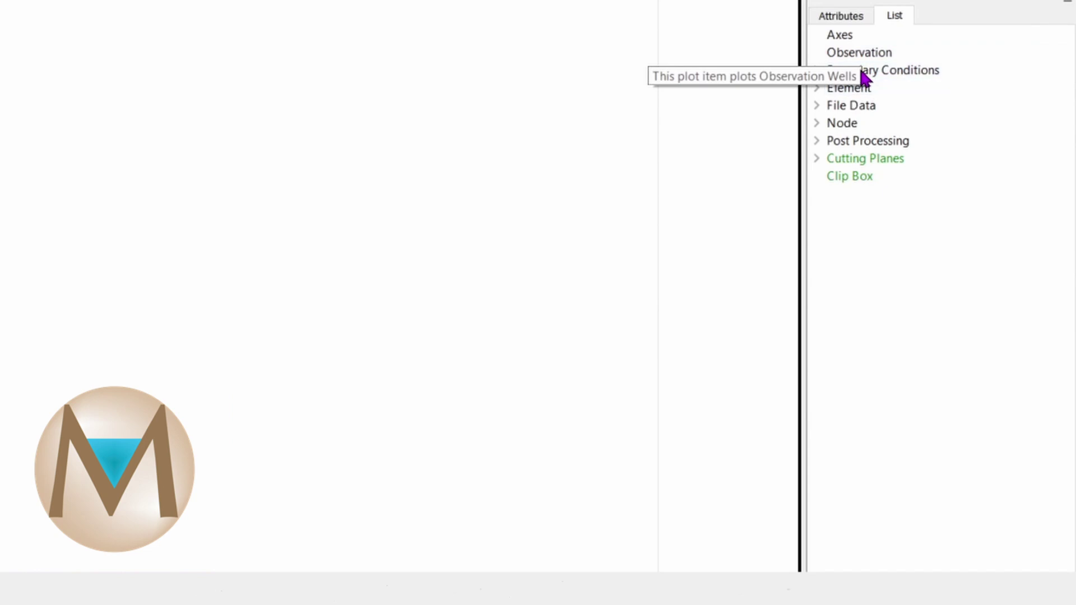
left_click(817, 72)
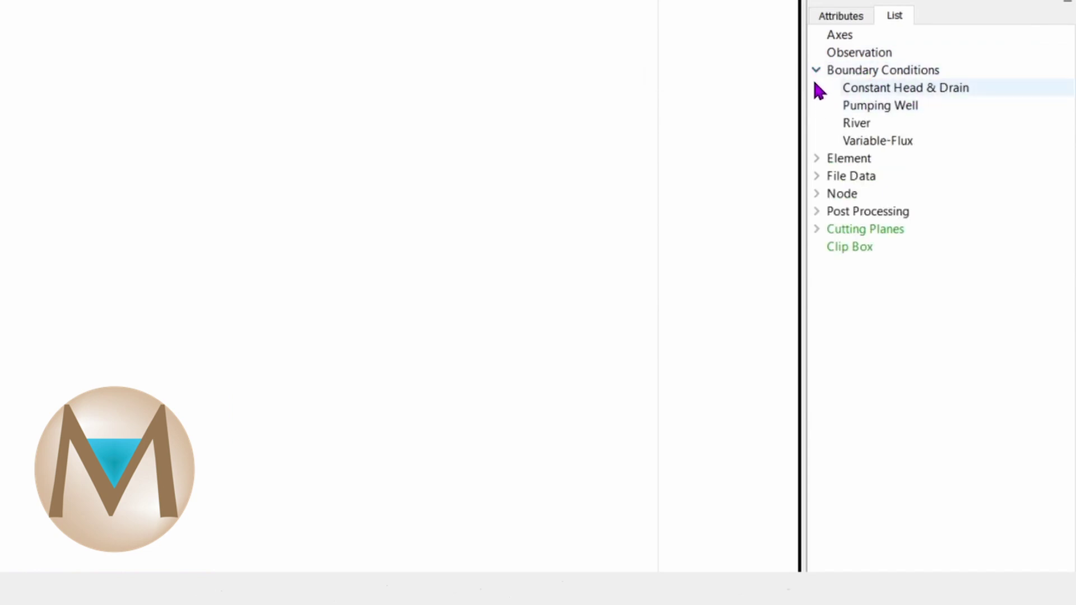
left_click(816, 159)
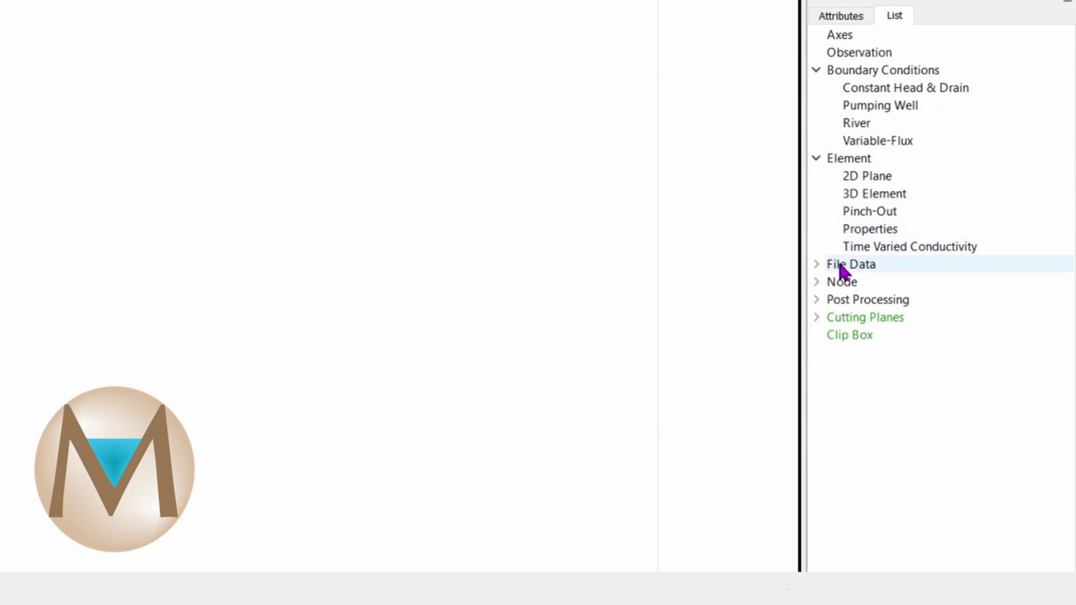
left_click(816, 266)
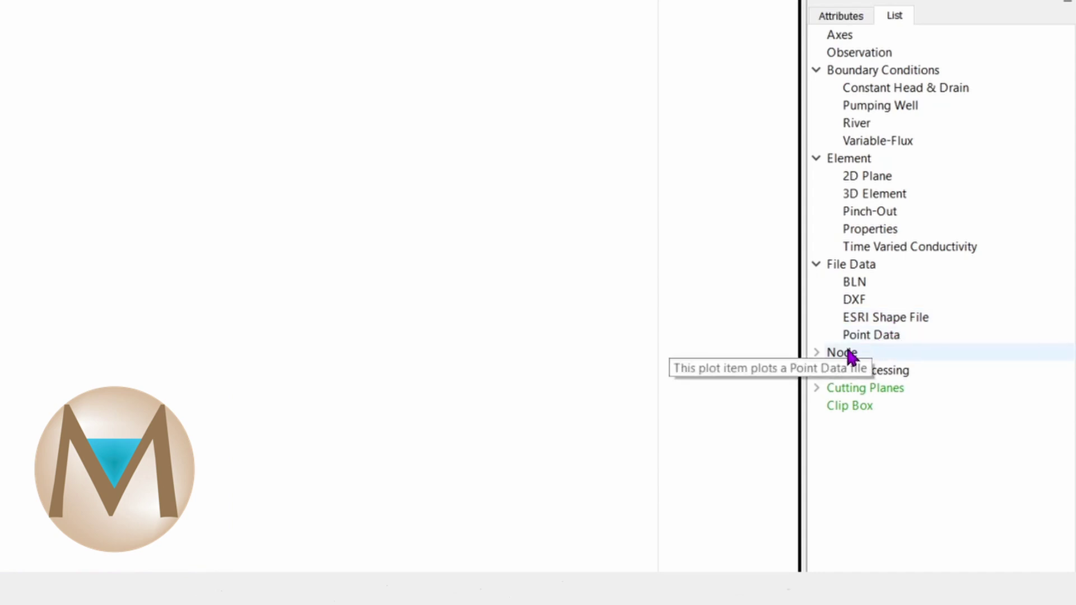
left_click(817, 352)
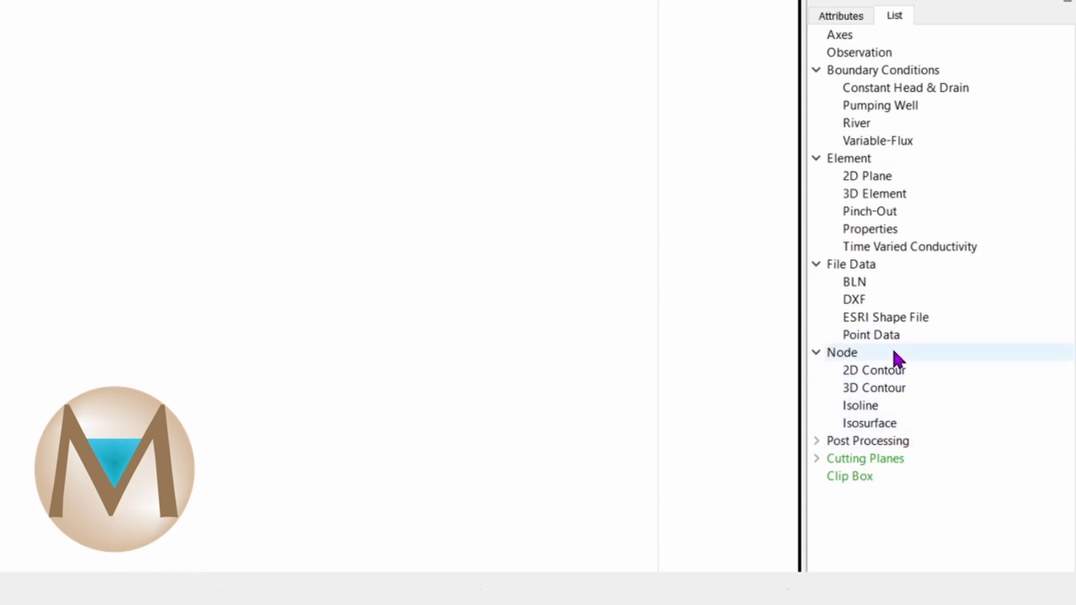
left_click(816, 441)
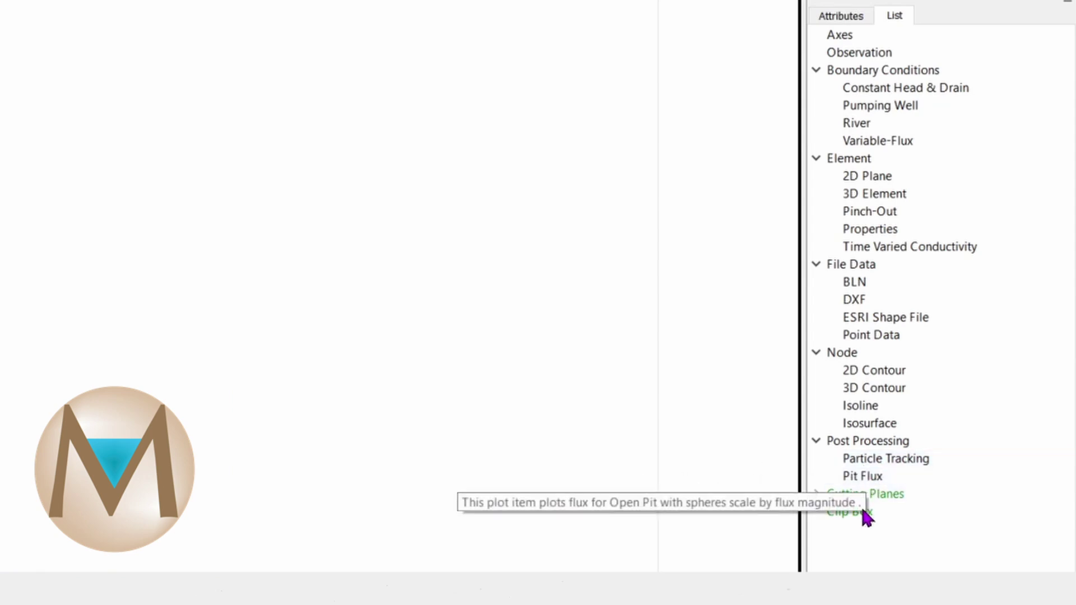
left_click(817, 494)
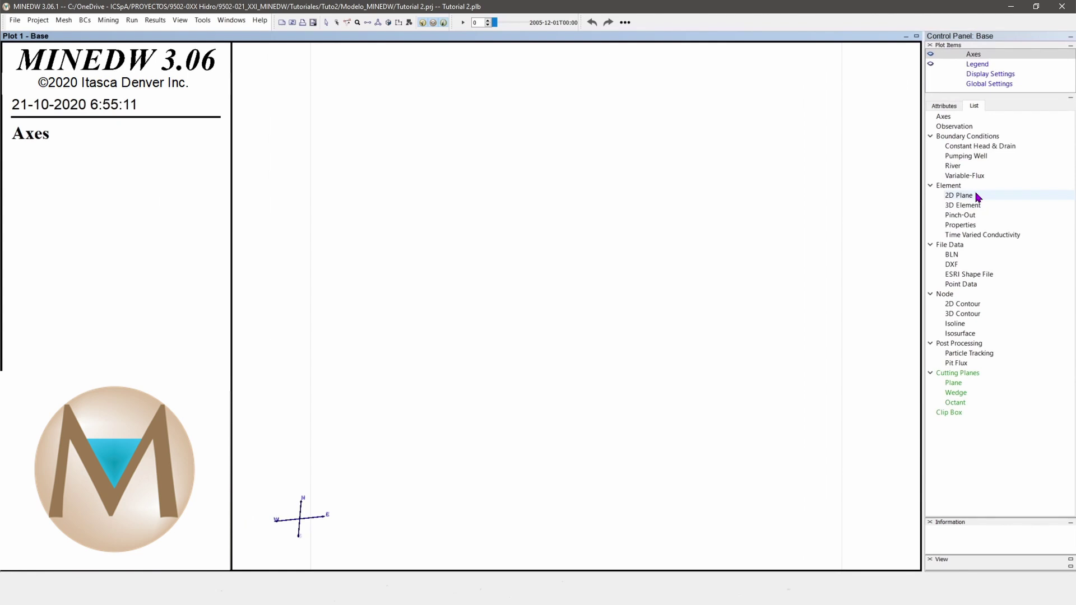
- Add a 2D Plane element plot and colour it by Recharge to examine the recharge zones
double_click(963, 196)
mouse_move(589, 314)
left_mouse_down()
mouse_move(639, 229)
mouse_move(718, 150)
mouse_move(622, 149)
mouse_move(591, 348)
mouse_move(615, 255)
mouse_move(660, 313)
left_mouse_up()
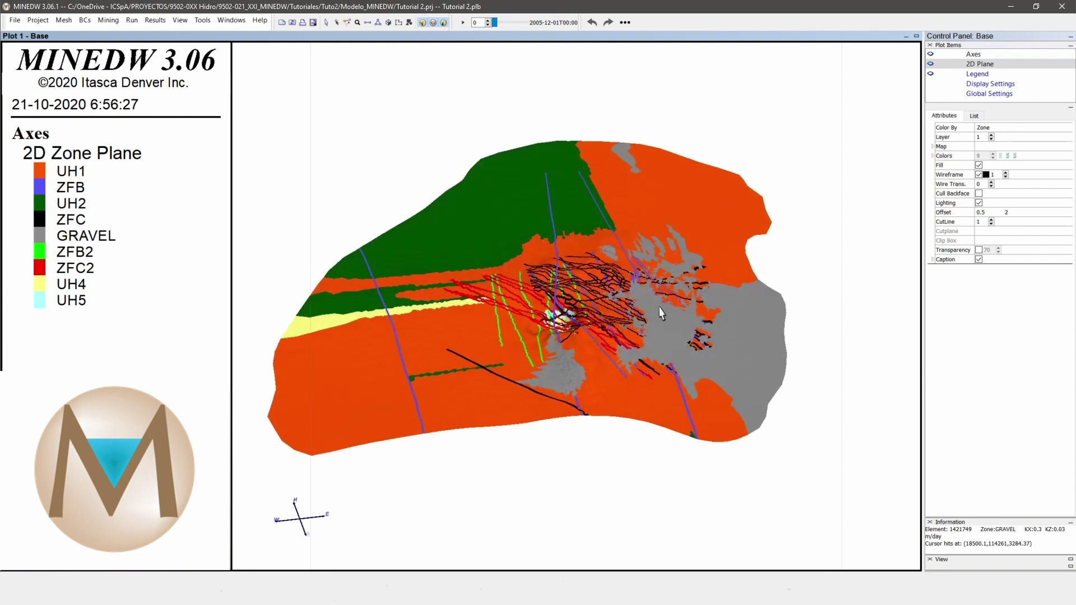
left_click(985, 132)
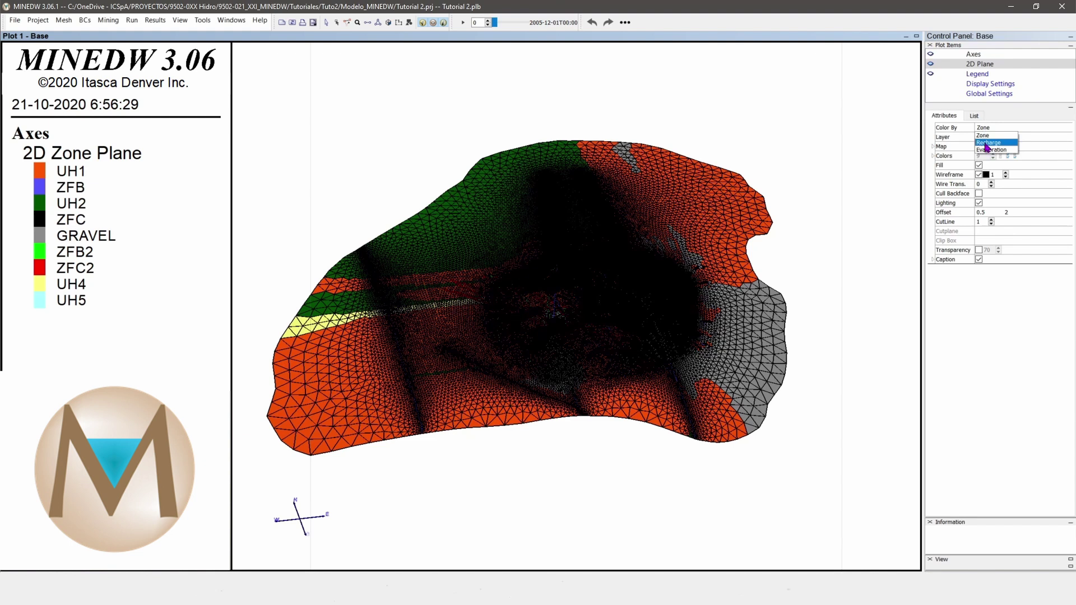
left_click(988, 143)
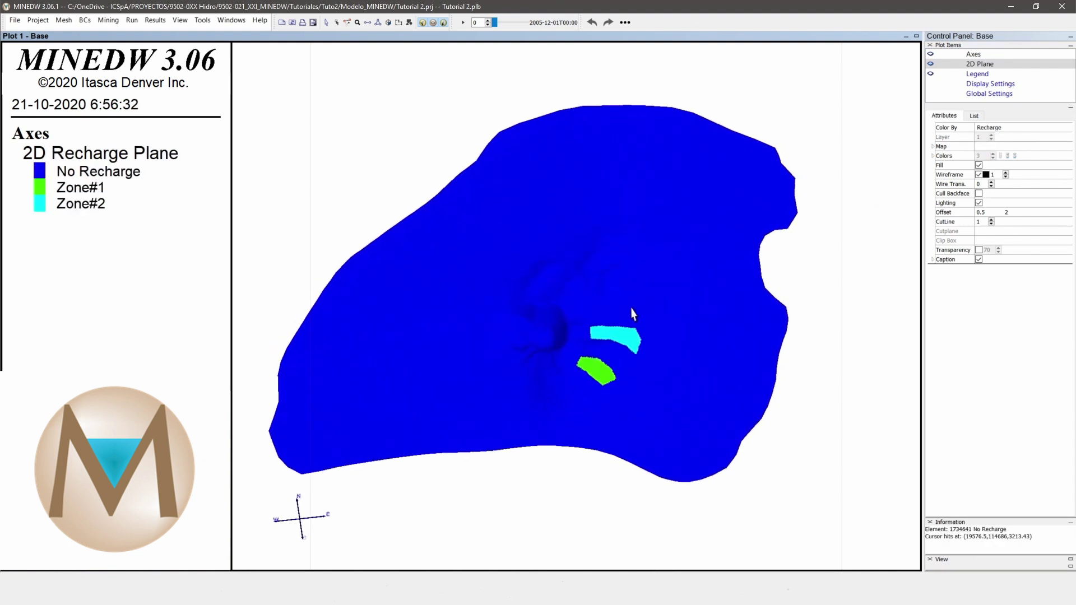
left_click_drag(632, 314, 611, 298)
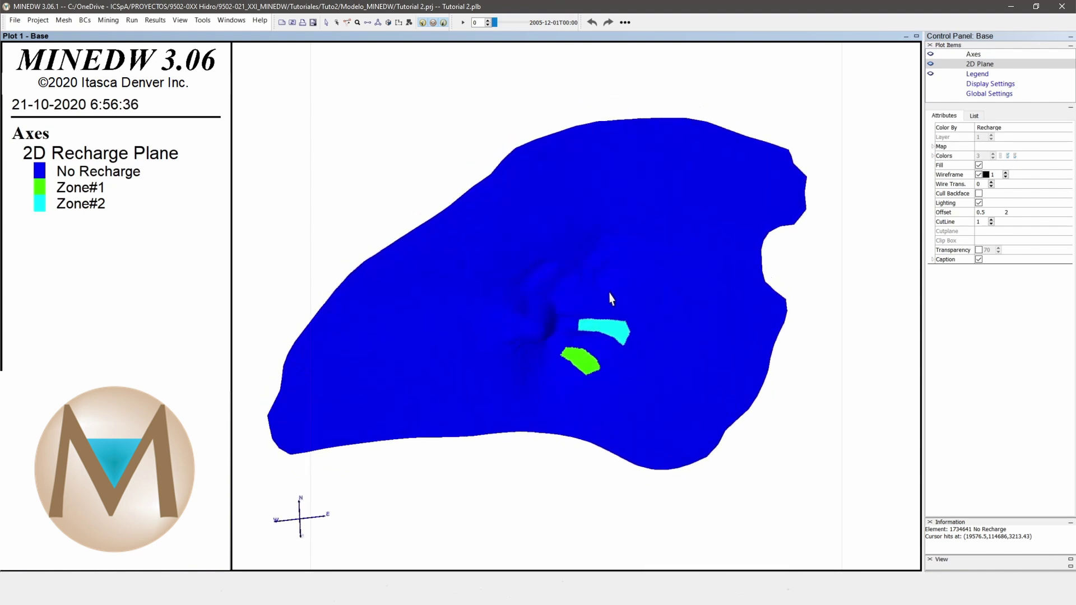
scroll(611, 299, "up", 8)
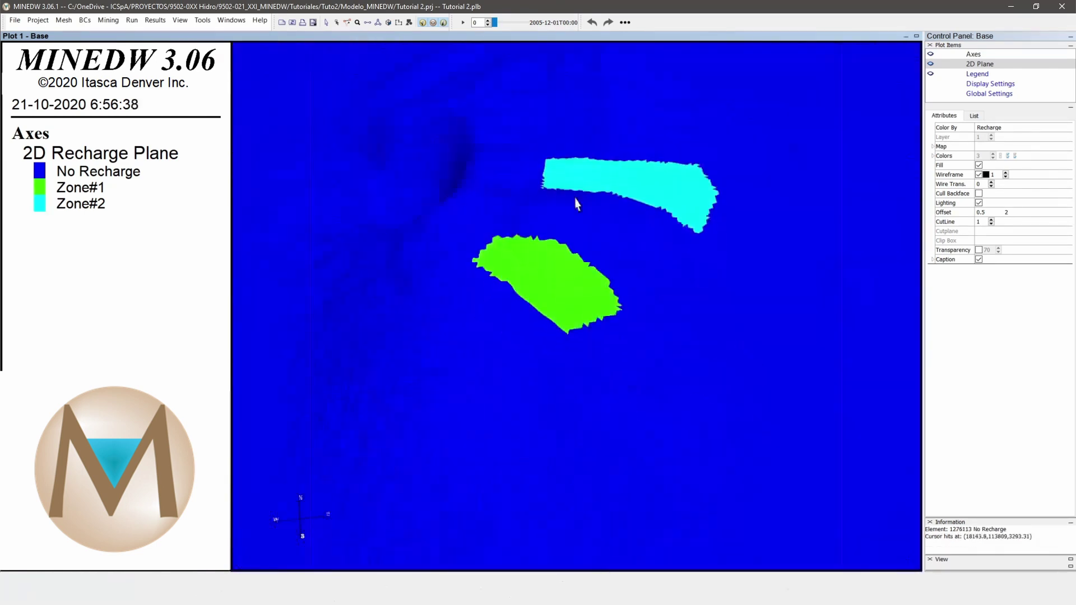
left_click_drag(577, 205, 601, 252)
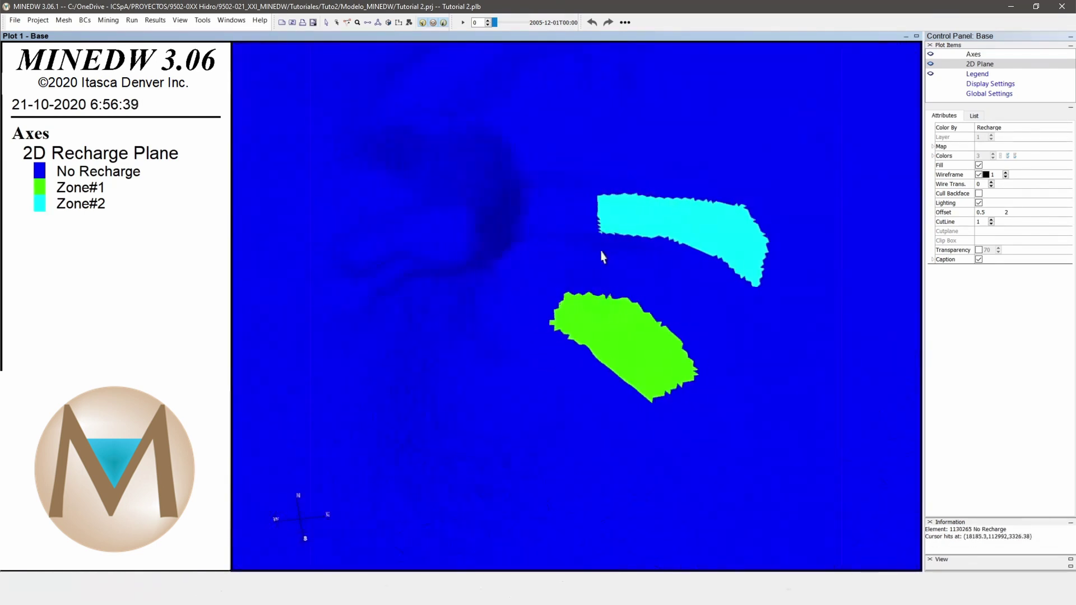
- Colour the 2D Plane plot by Evaporation and view the whole model extent
left_click(990, 131)
left_click(992, 147)
scroll(644, 233, "down", 6)
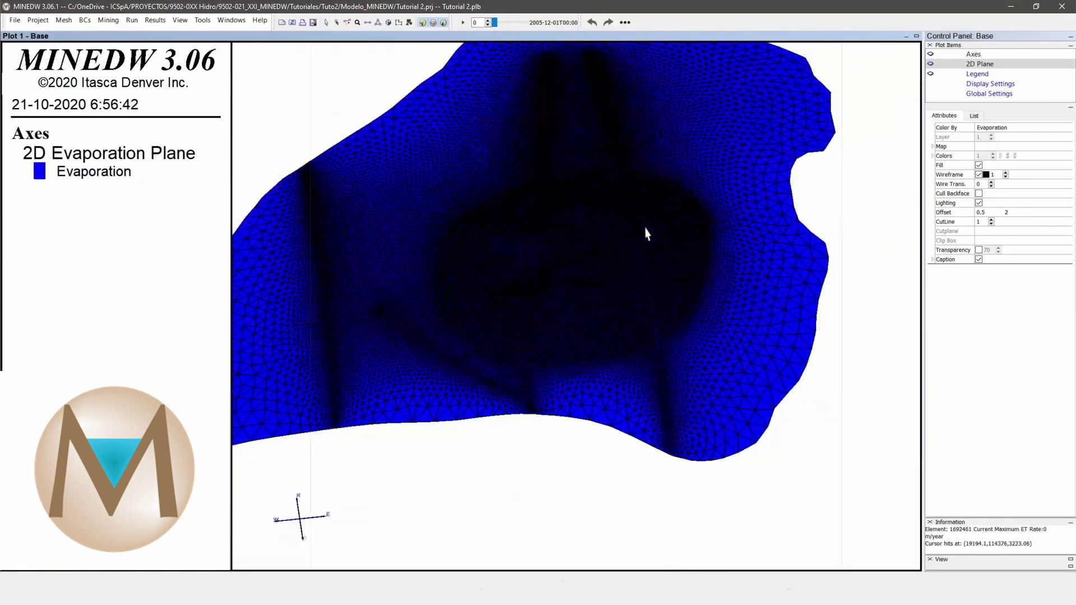
scroll(639, 227, "down", 3)
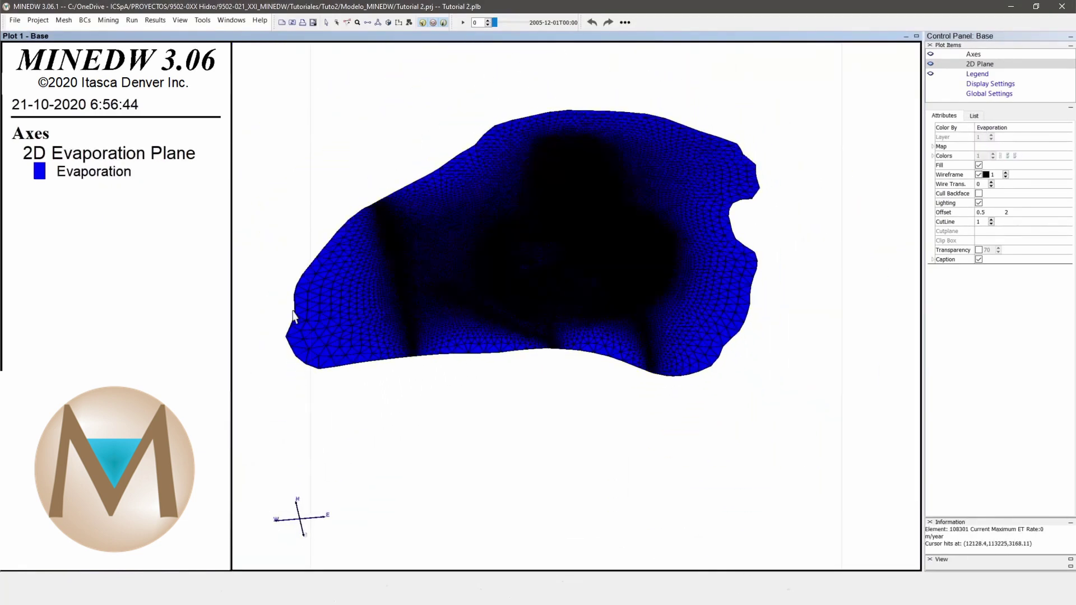
- Hide the 2D Plane item from the plot
left_click(975, 116)
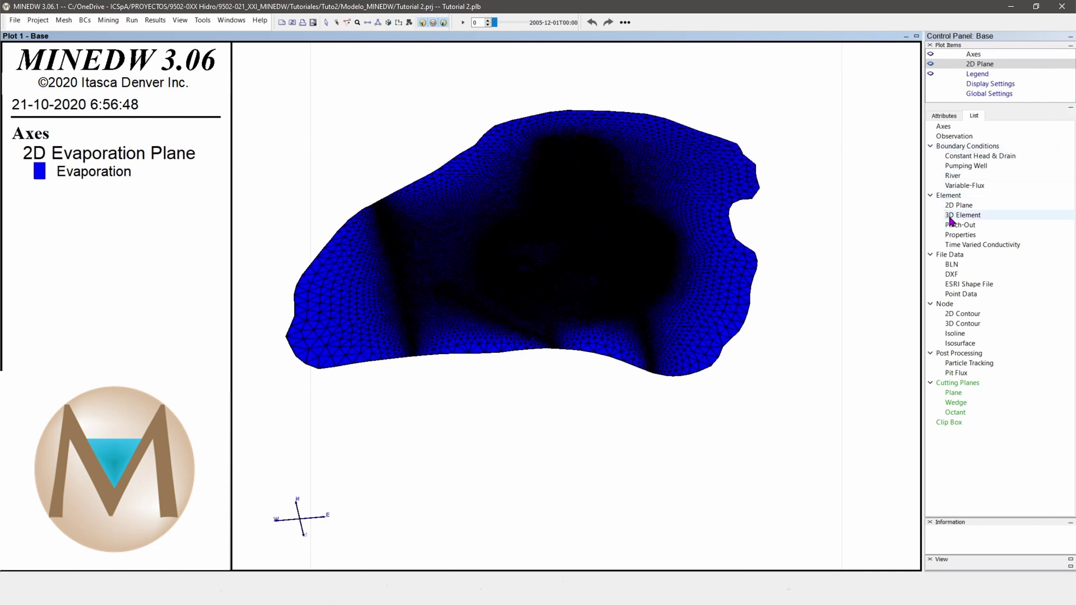
left_click(931, 65)
left_click(932, 65)
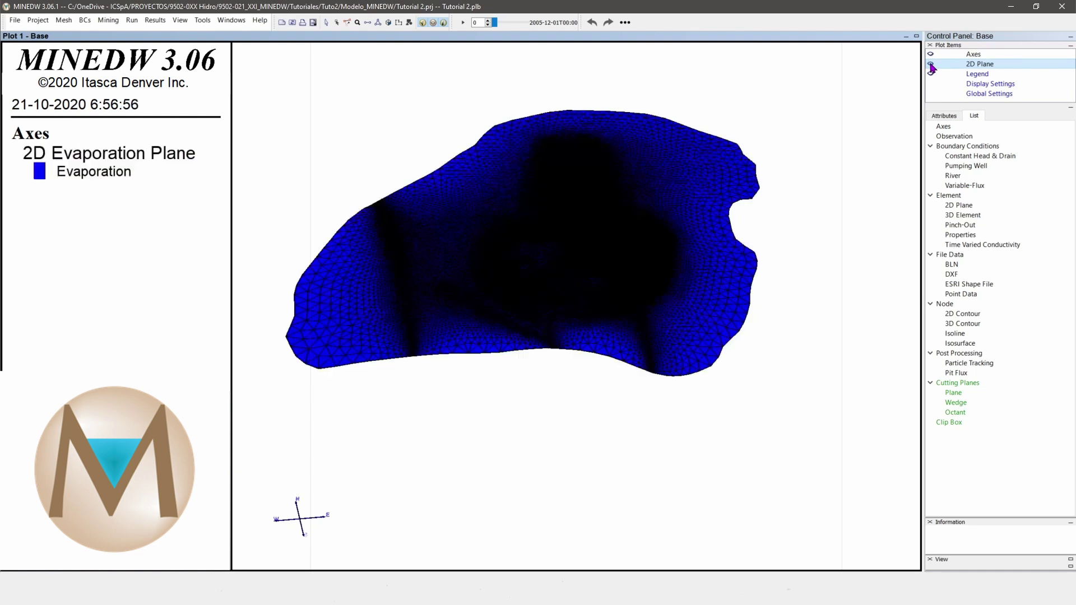
left_click(931, 65)
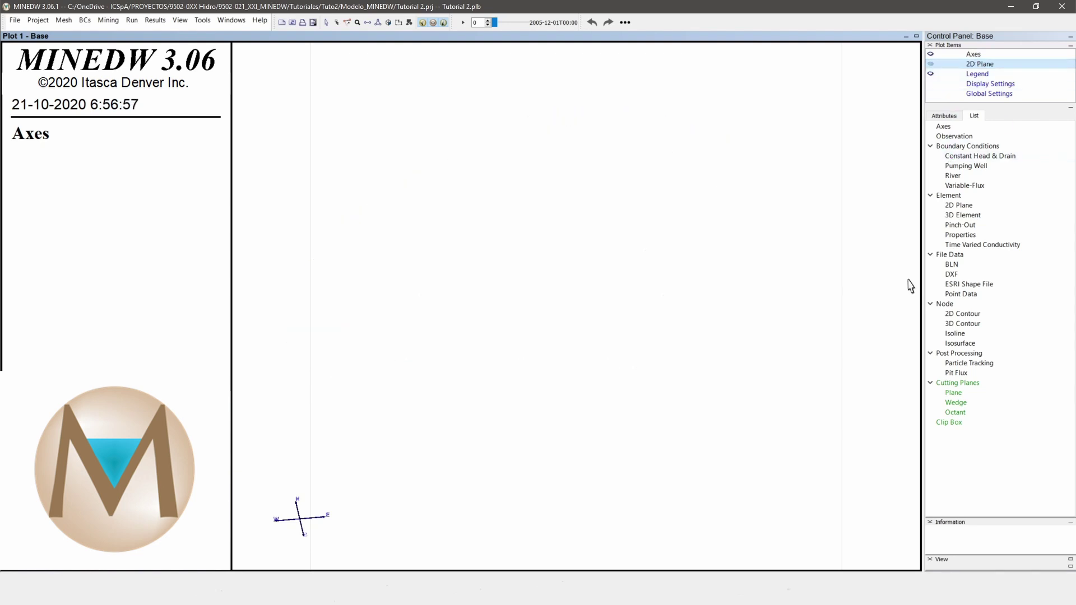
- Add a 3D Element plot and inspect the element zones around the centre of the model
double_click(948, 216)
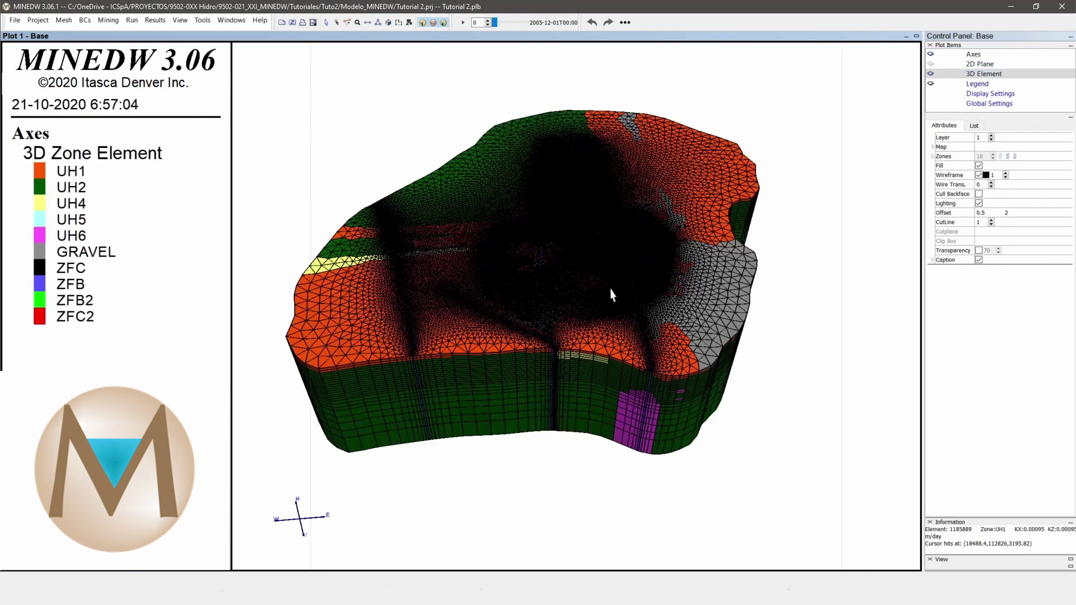
mouse_move(599, 297)
left_mouse_down()
mouse_move(578, 336)
mouse_move(633, 334)
mouse_move(541, 238)
mouse_move(514, 241)
left_mouse_up()
scroll(573, 222, "up", 3)
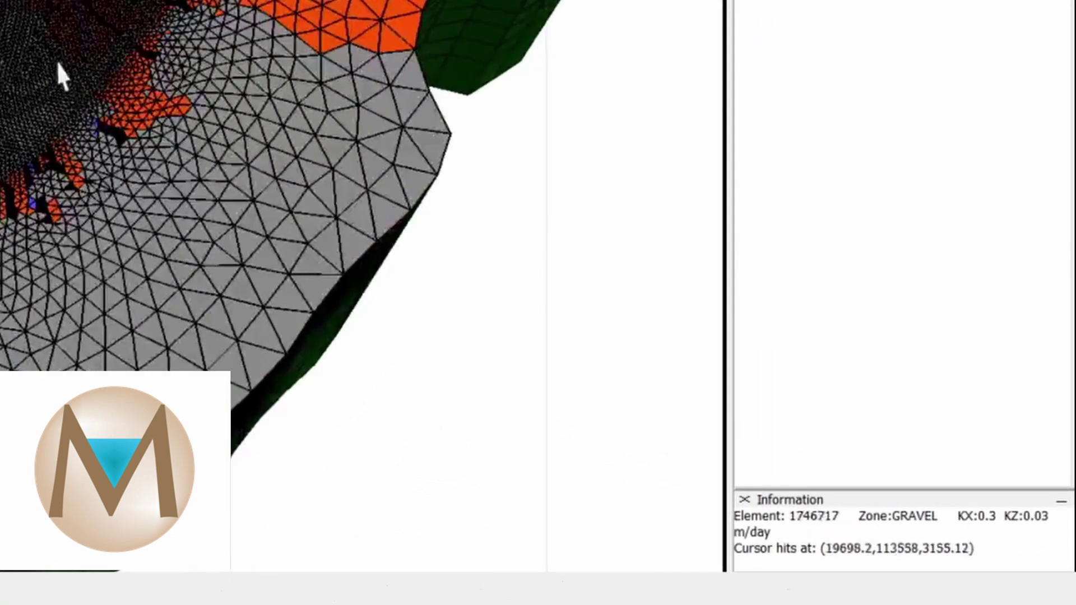
scroll(286, 159, "up", 5)
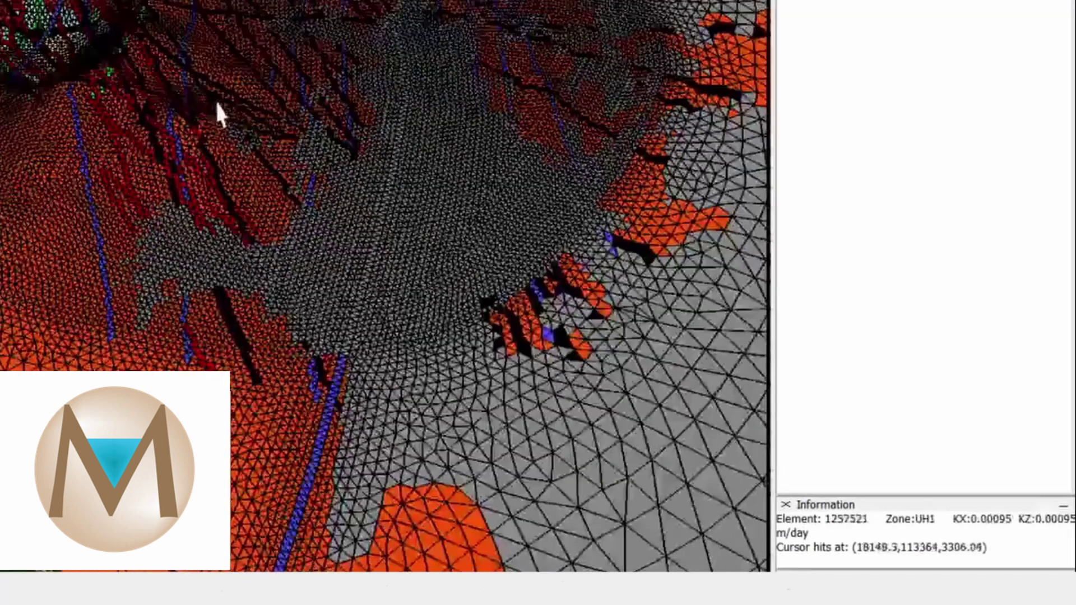
scroll(83, 21, "down", 3)
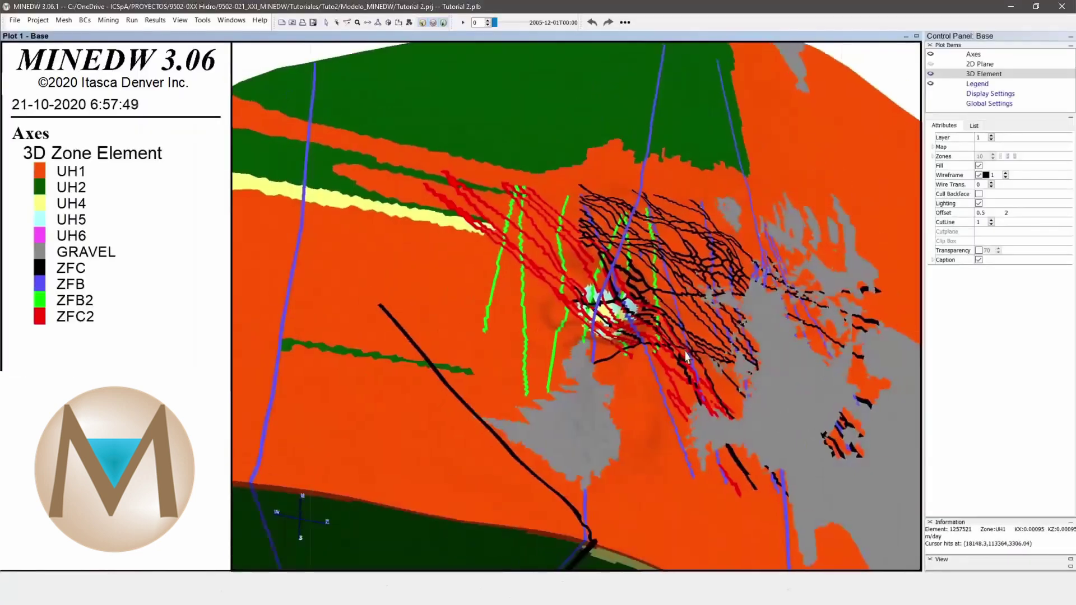
scroll(83, 20, "up", 3)
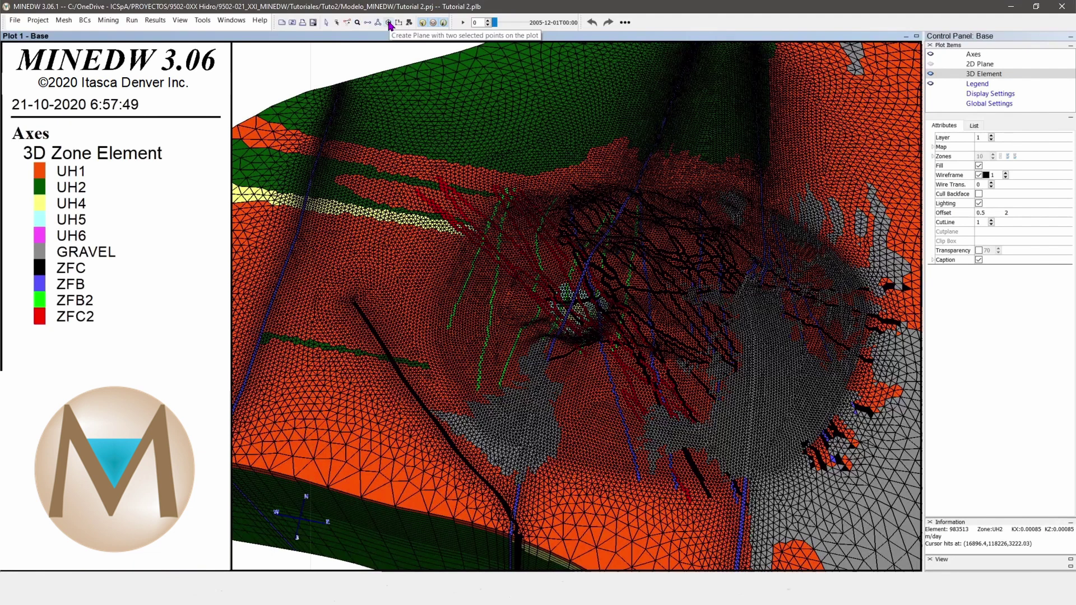
- Create a cutting plane from two points running west to east across the model's central area and snap the view to it
left_click(389, 23)
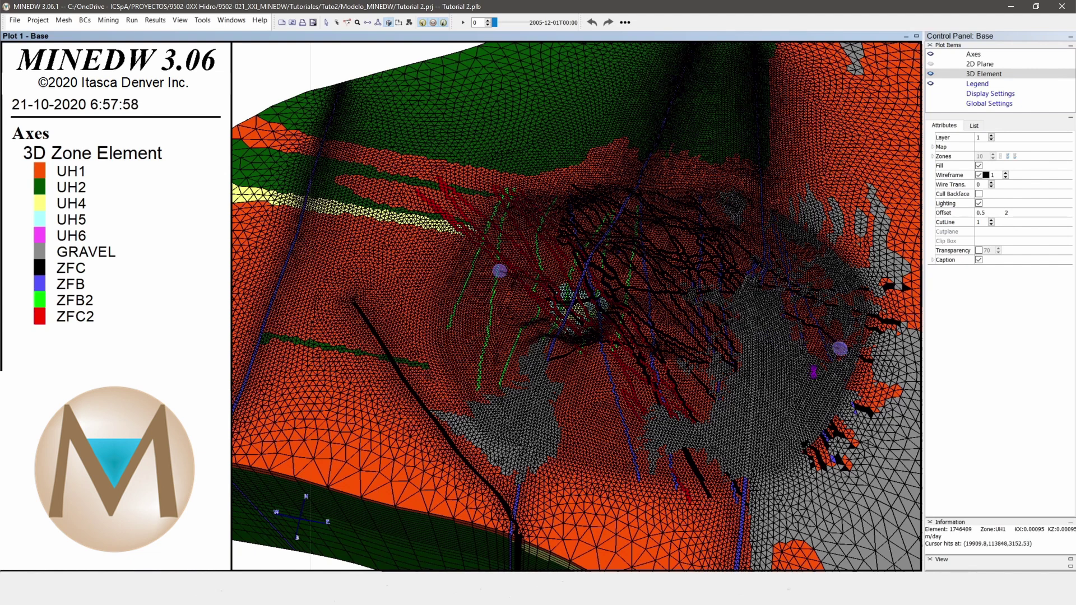
left_click(732, 416)
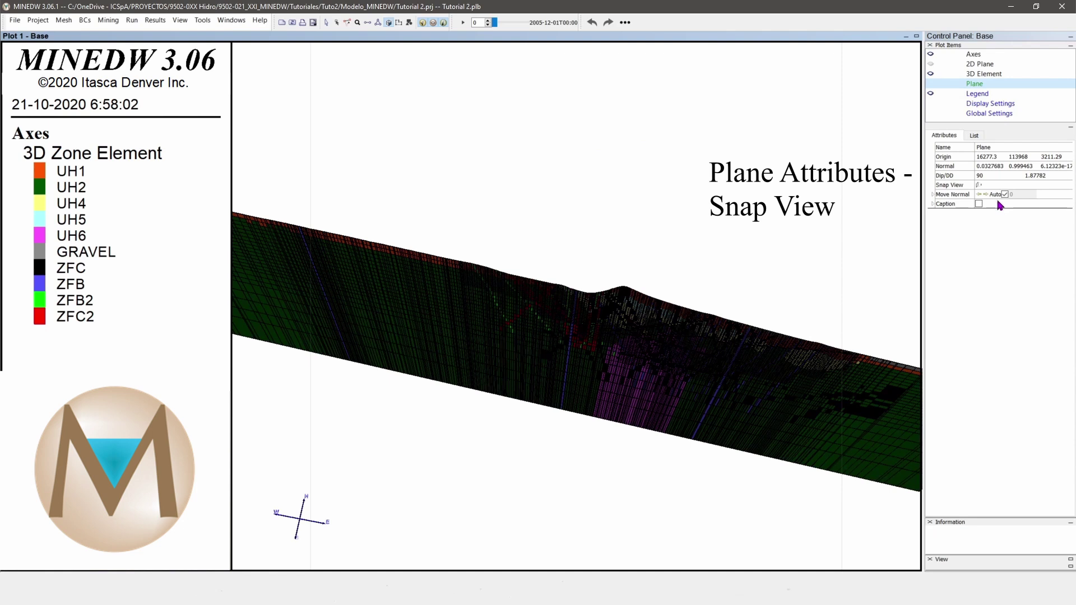
left_click(978, 185)
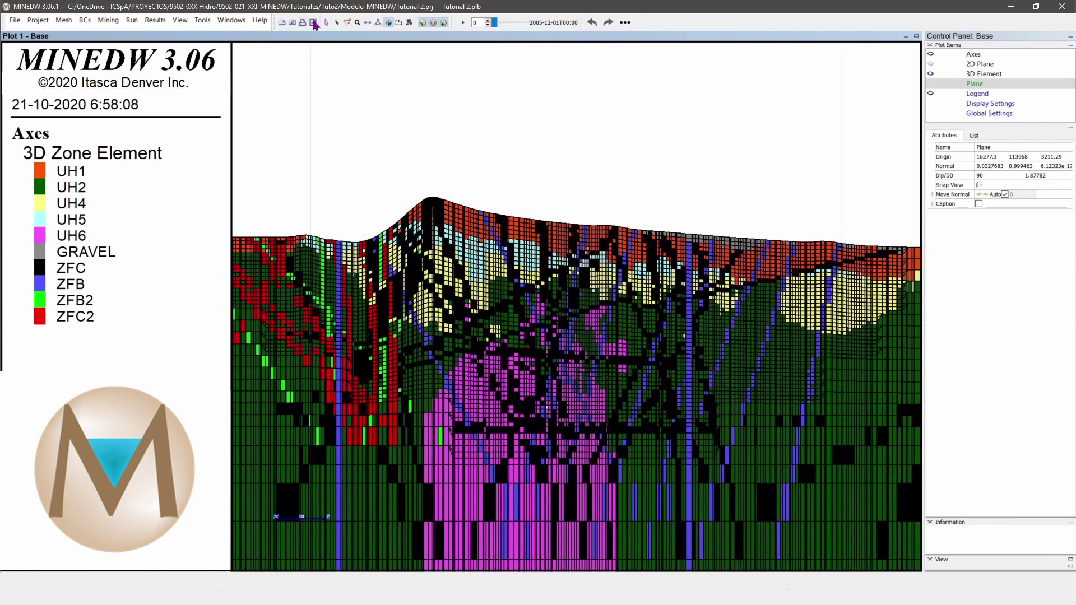
- Step the model through time steps 10, 20 and 30 while viewing the cutting plane section
left_click(326, 23)
left_click_drag(542, 207, 530, 167)
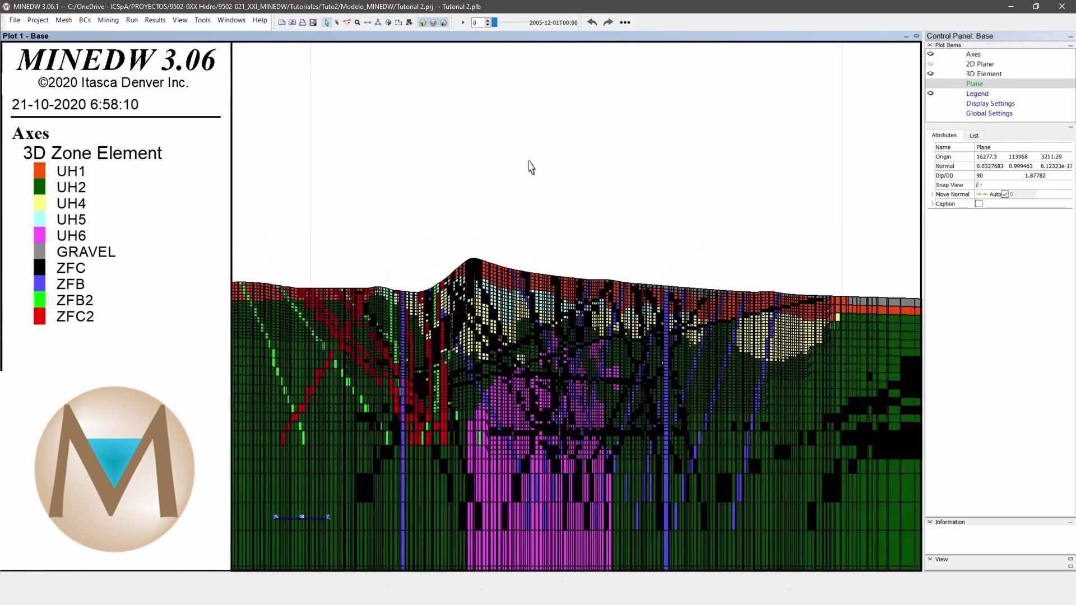
left_click(488, 21)
type("10")
key("Return")
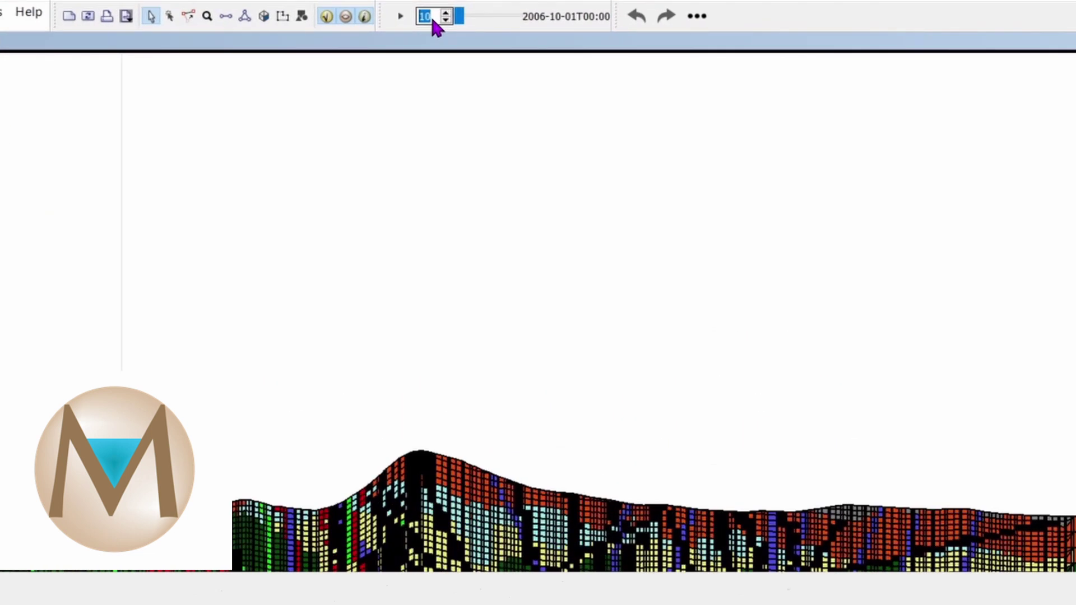
type("20")
key("Return")
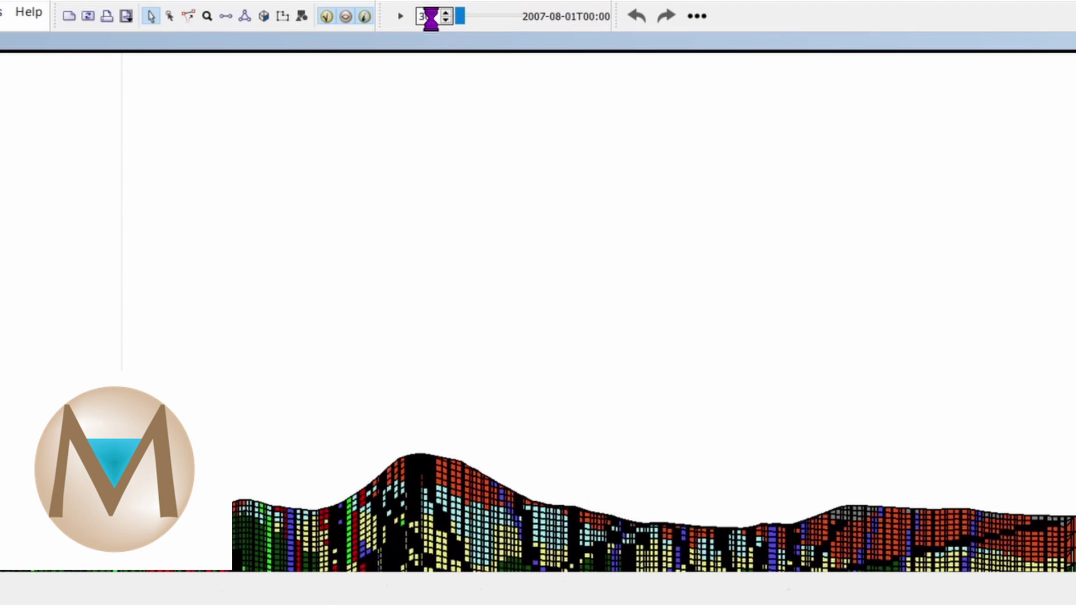
type("30")
key("Return")
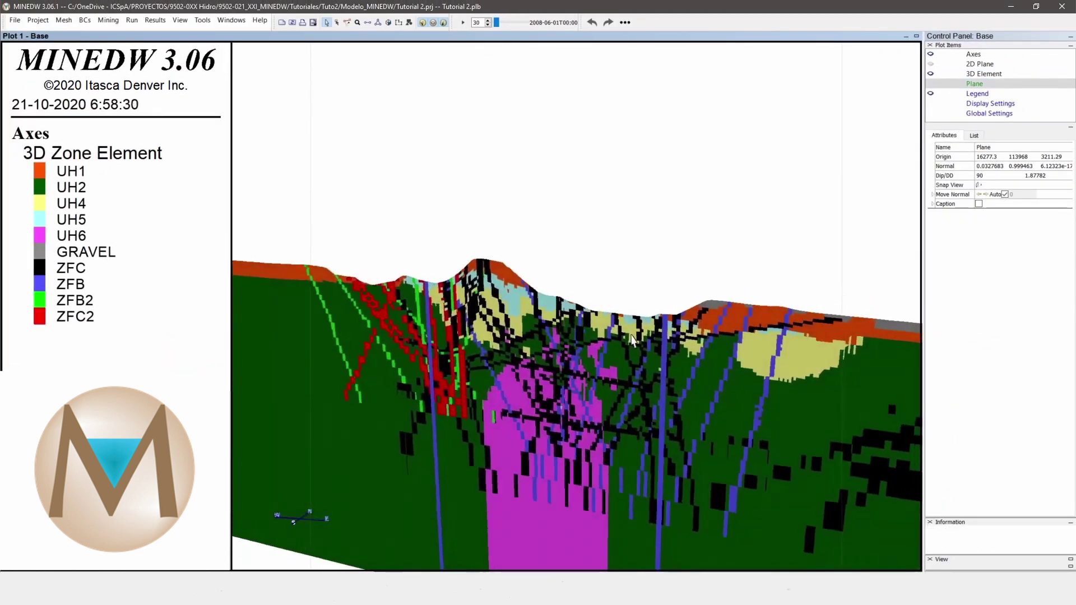
- Try displaying the 3D Element's volume in front of the cutting plane using its Cutplane options
left_click(981, 74)
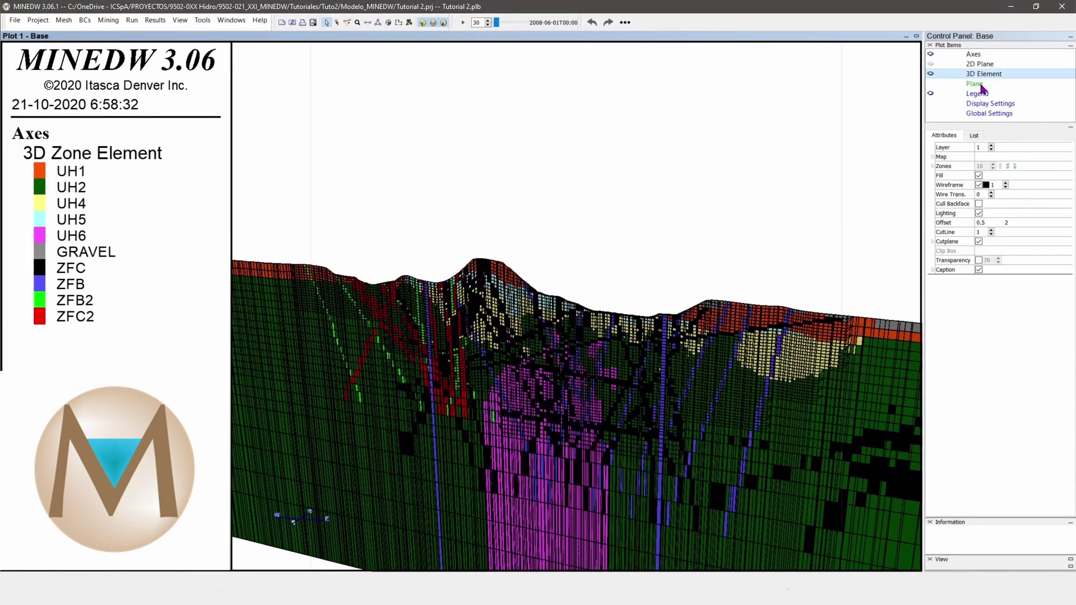
left_click(933, 243)
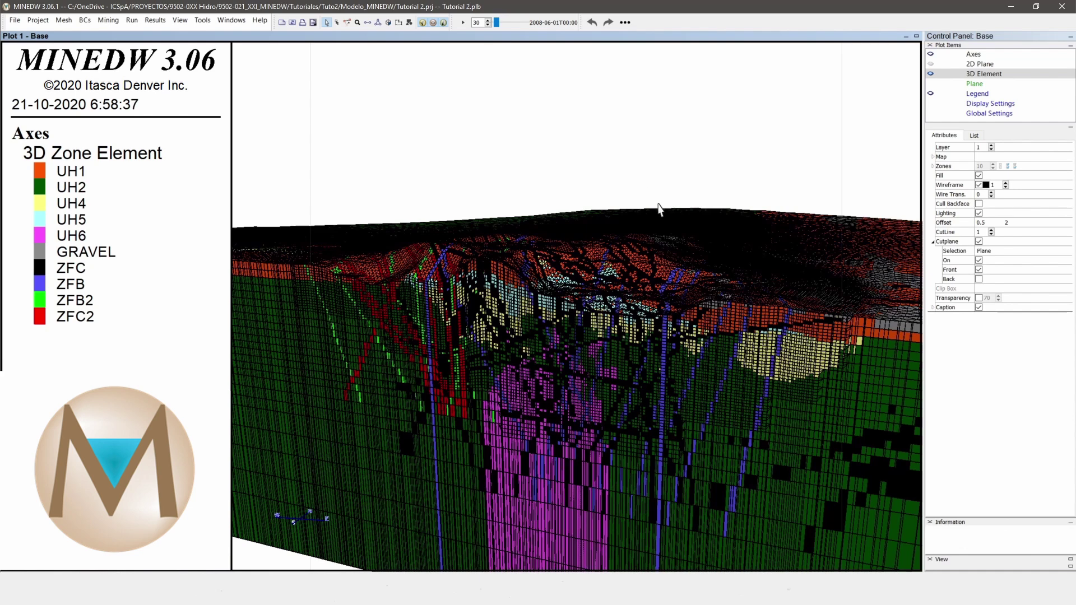
mouse_move(634, 202)
left_mouse_down()
mouse_move(637, 270)
mouse_move(722, 184)
mouse_move(637, 180)
mouse_move(593, 228)
mouse_move(560, 314)
left_mouse_up()
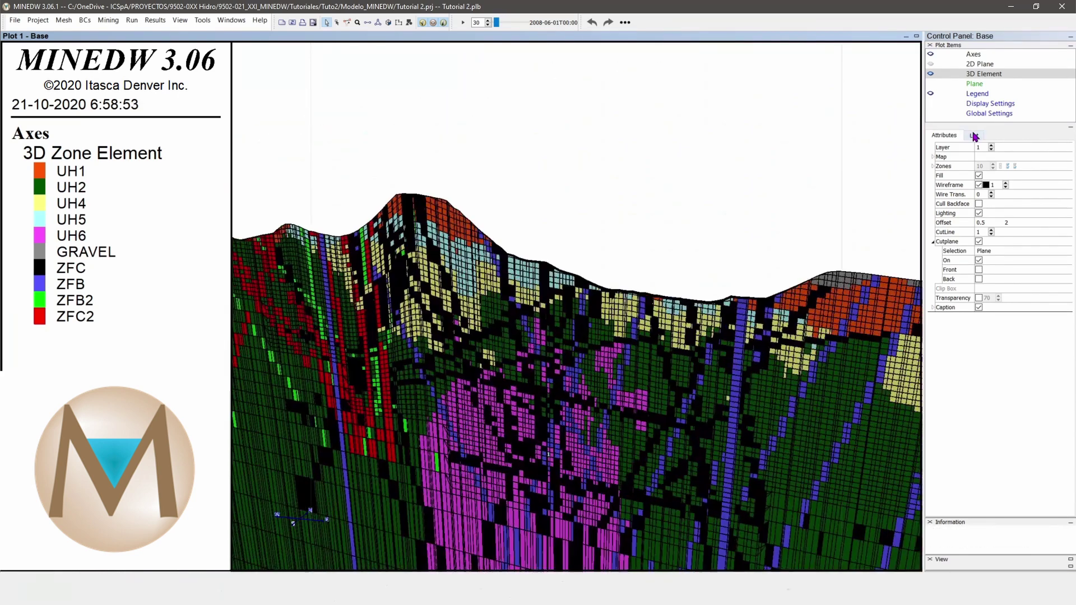
- Add a 2D Contour item coloured by Water Table and inspect it on the section
left_click(974, 135)
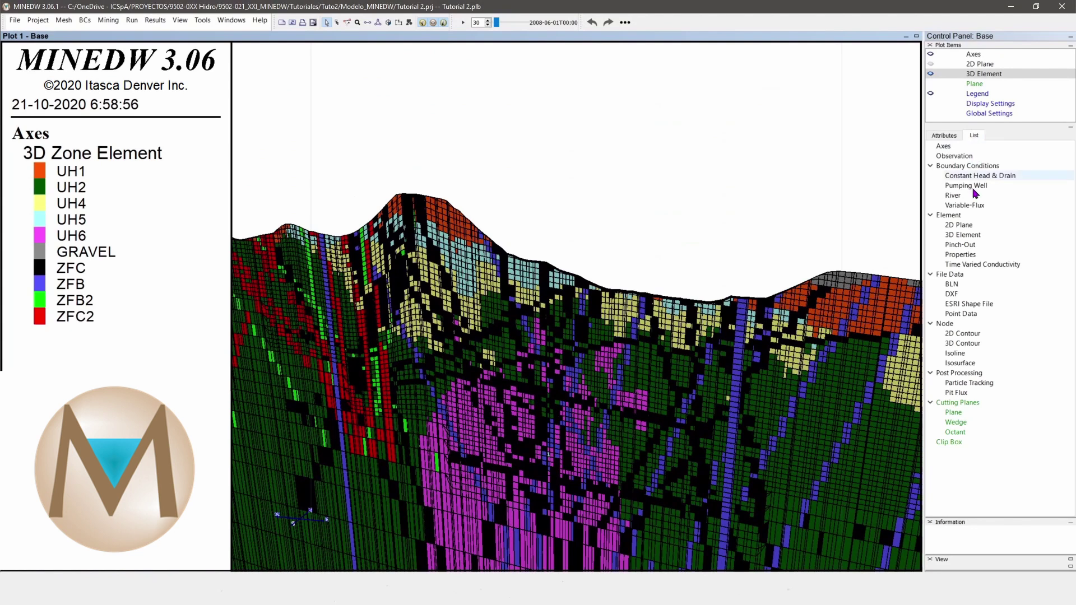
double_click(960, 335)
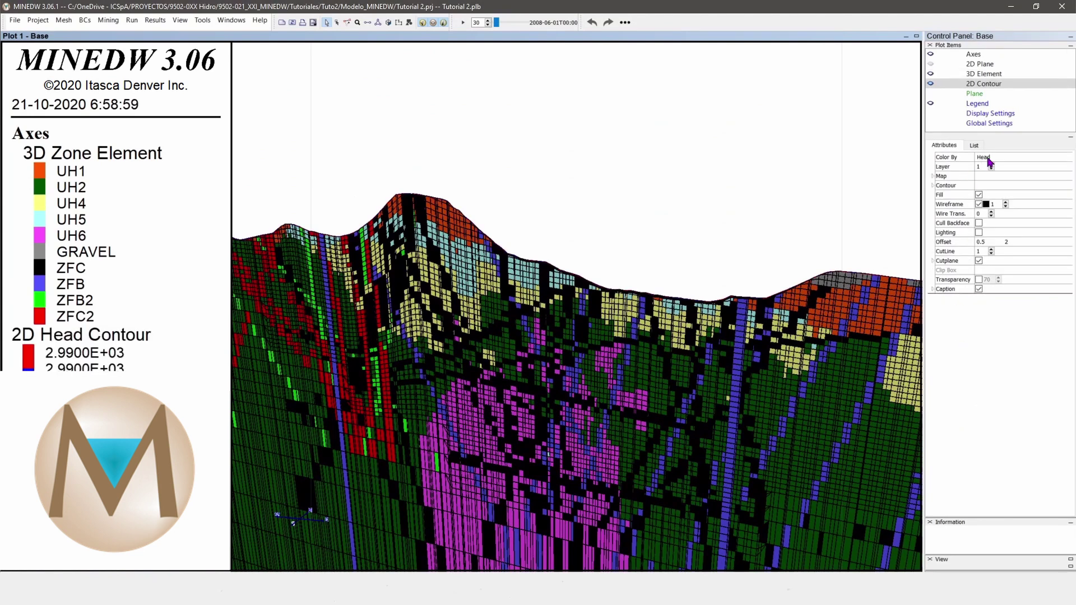
double_click(477, 23)
left_click(990, 158)
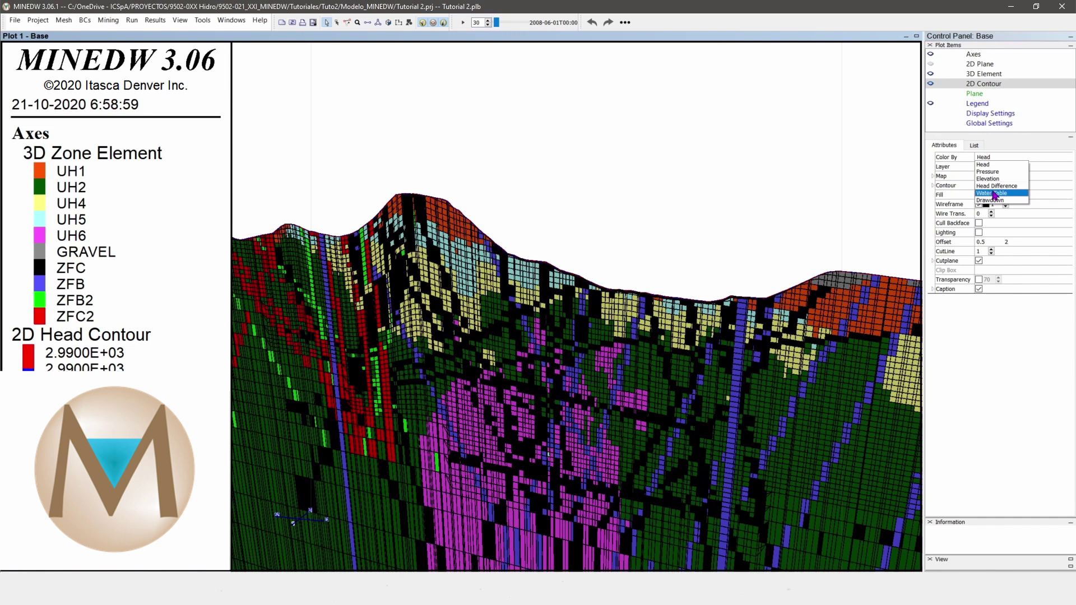
left_click(993, 194)
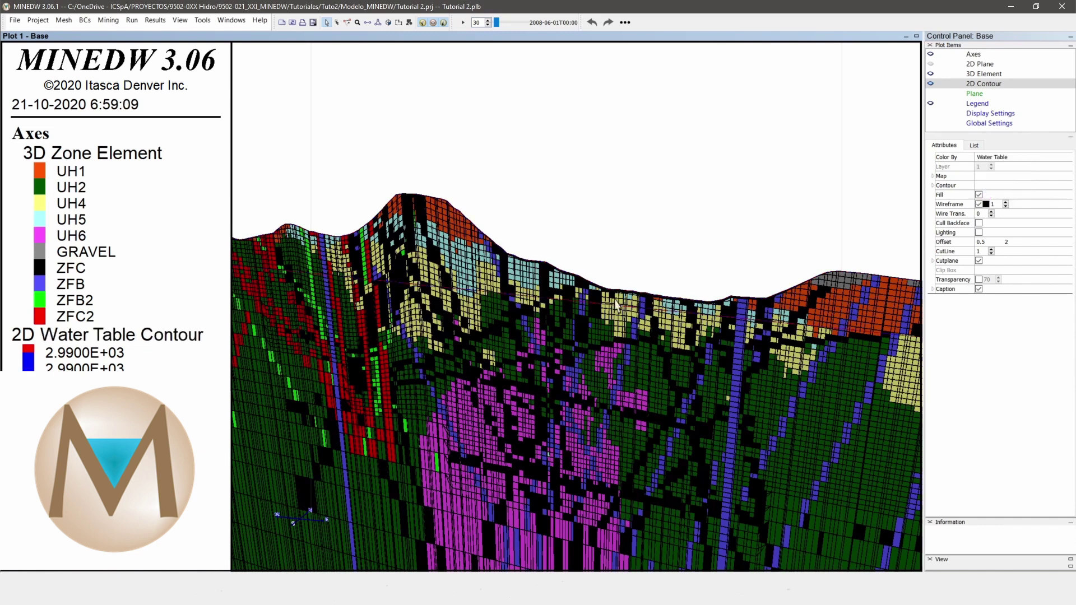
left_click_drag(601, 304, 534, 309)
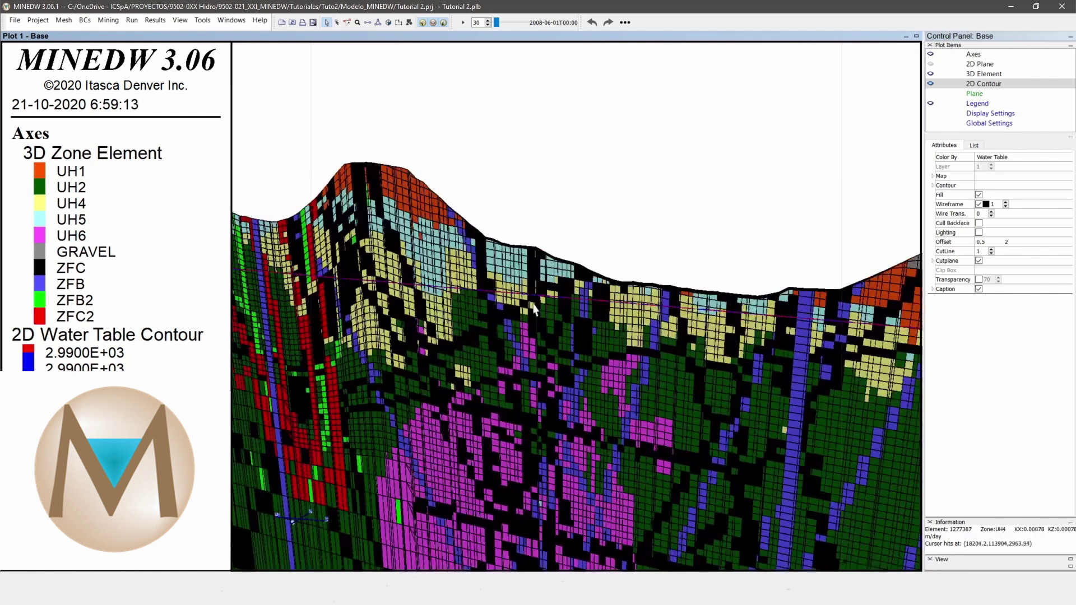
- Turn off the 3D Element's wireframe and enable its transparency at 70
left_click(974, 75)
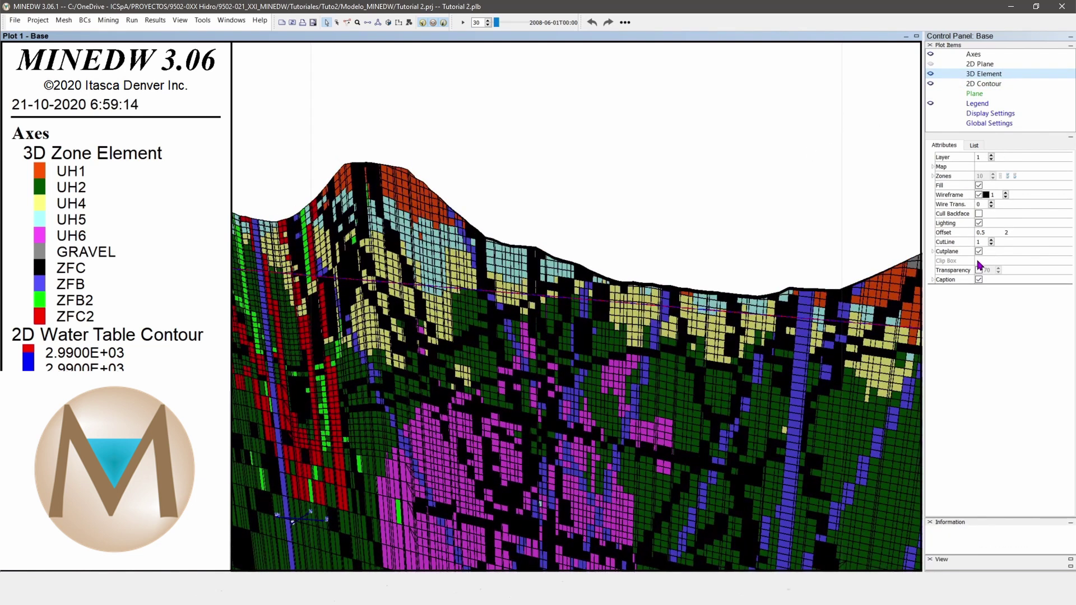
left_click(979, 195)
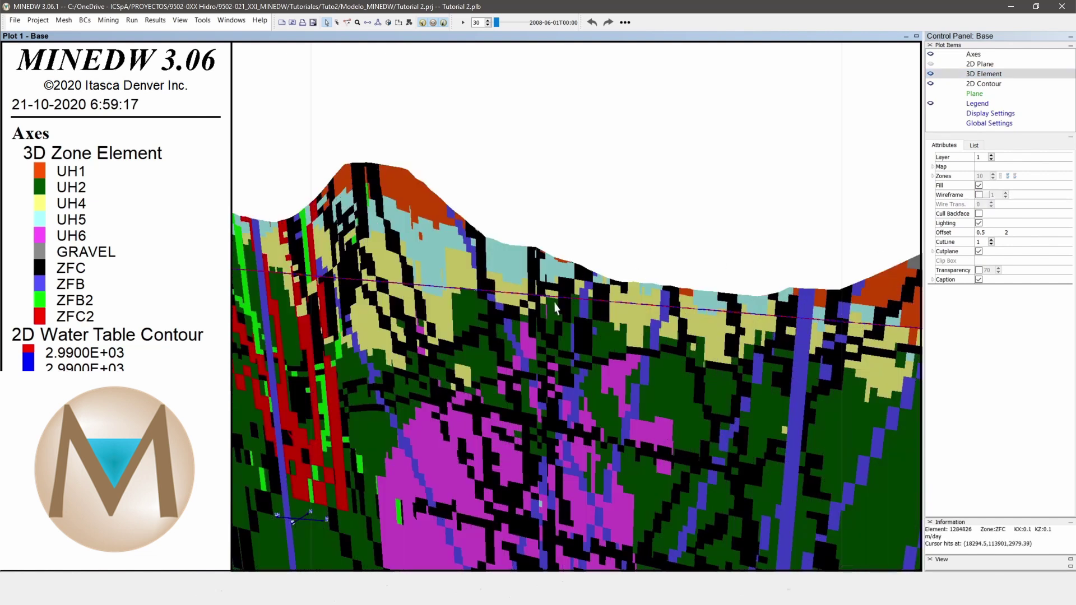
left_click(978, 271)
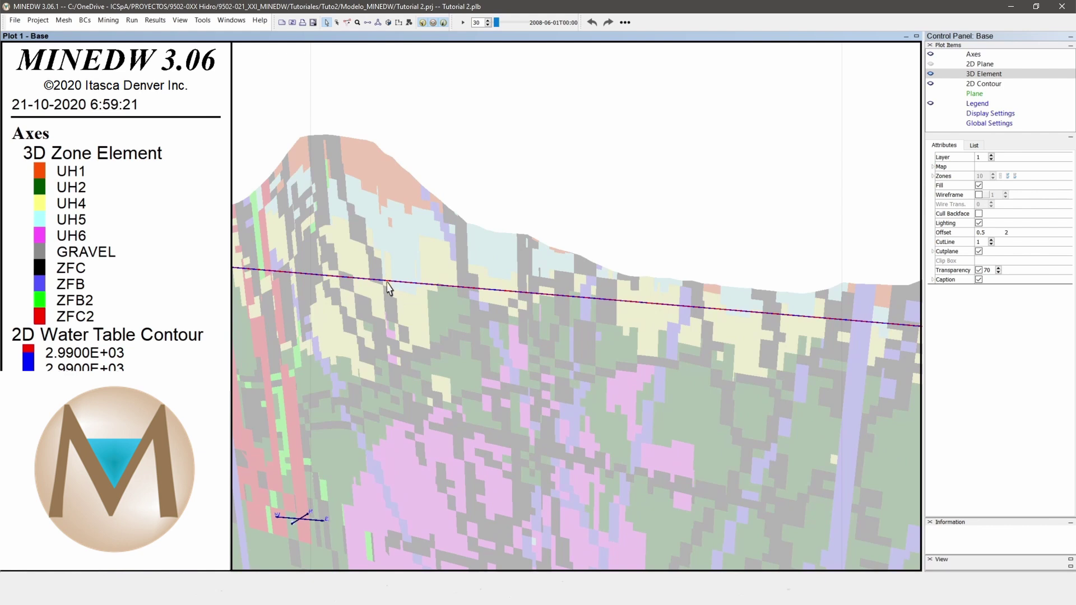
- Advance the model results to time step 45, passing through steps 40 and 44
left_click(488, 20)
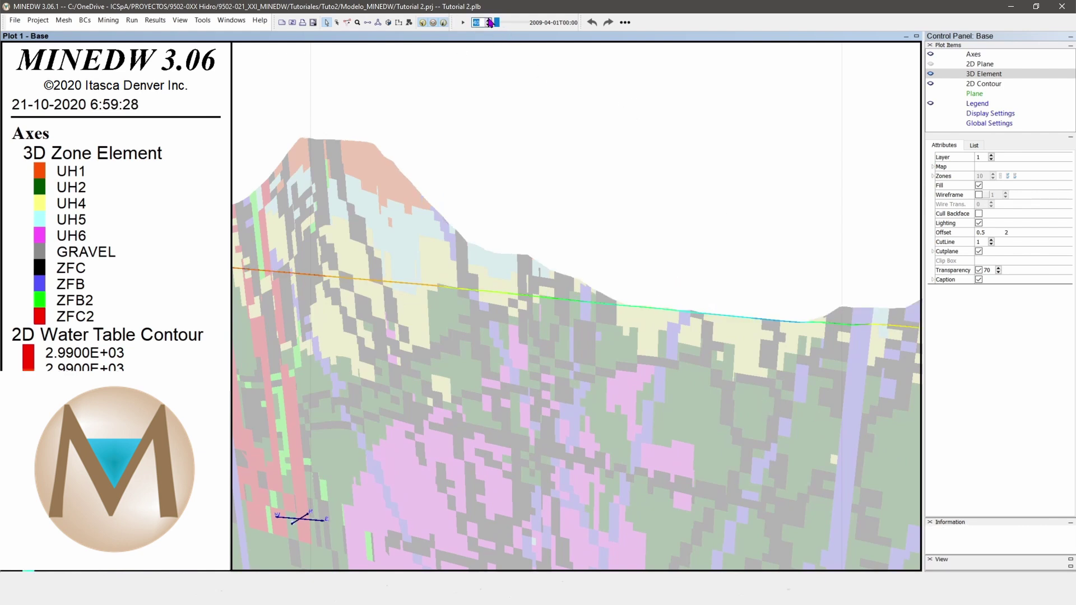
left_click(489, 21)
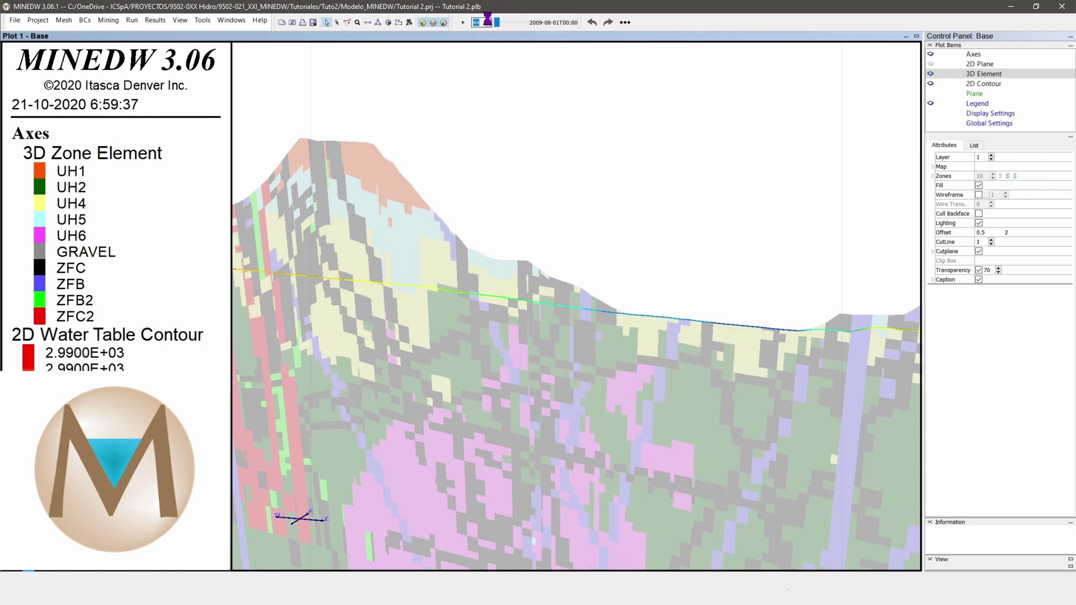
left_click(485, 21)
- Export the plot as a DXF file named Scene1 in the project's export folder
right_click(486, 285)
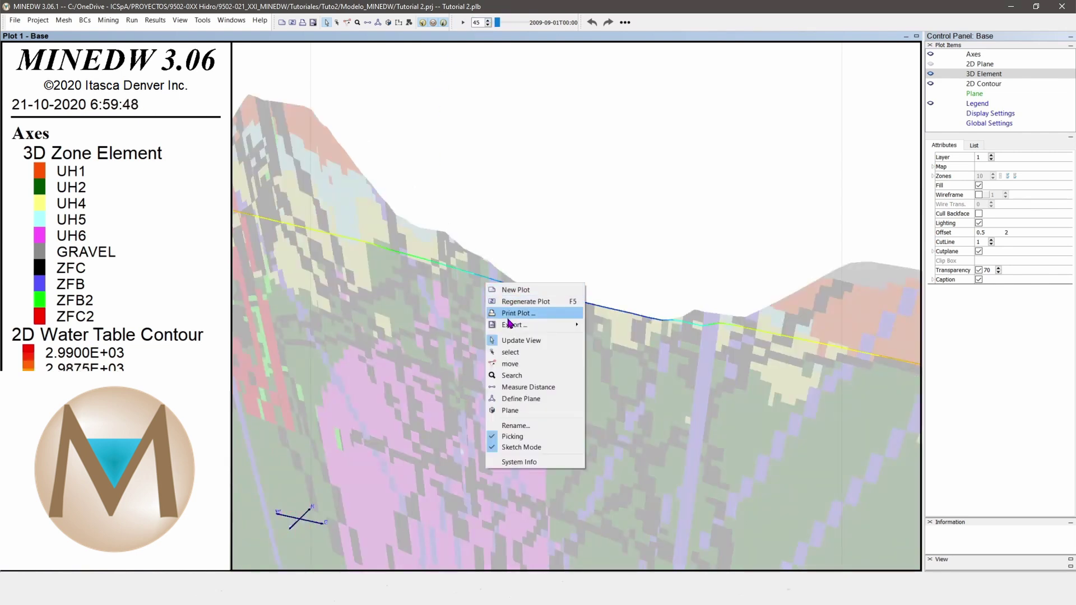
mouse_move(510, 331)
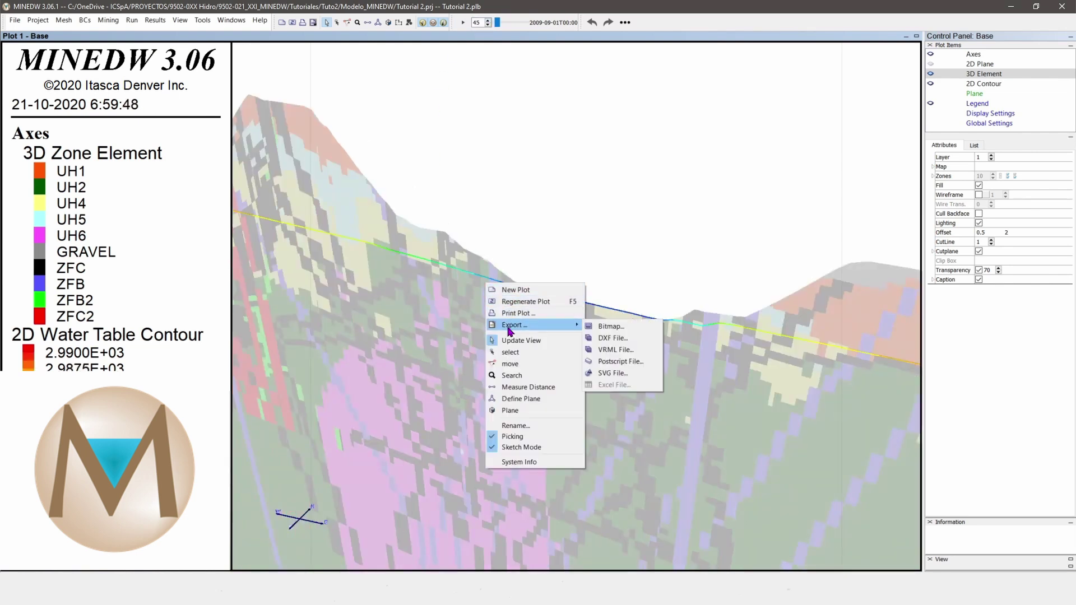
left_click(615, 340)
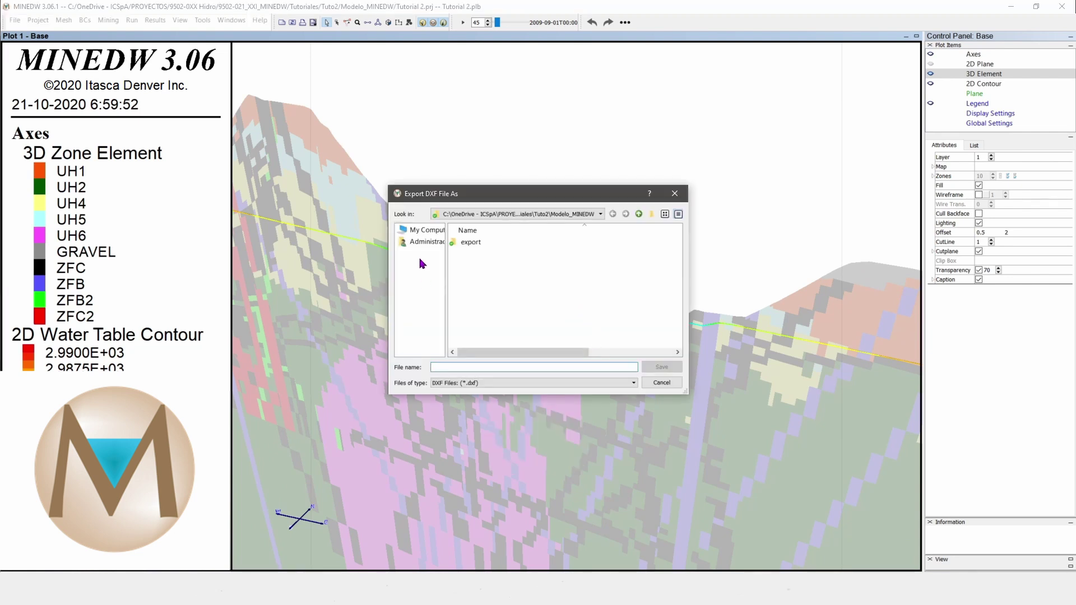
double_click(474, 242)
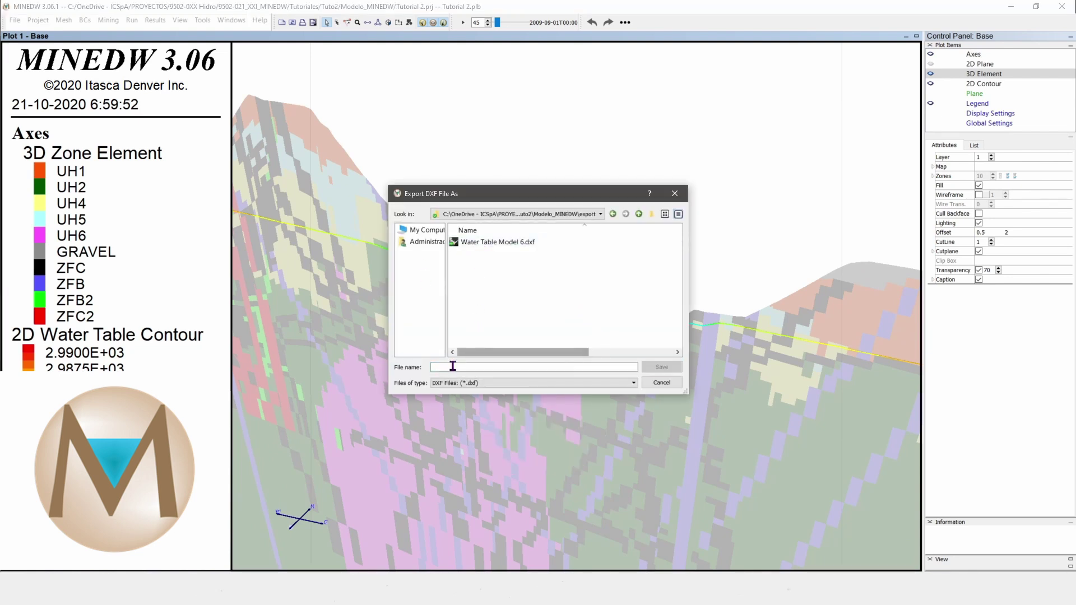
left_click(453, 367)
type("Sd")
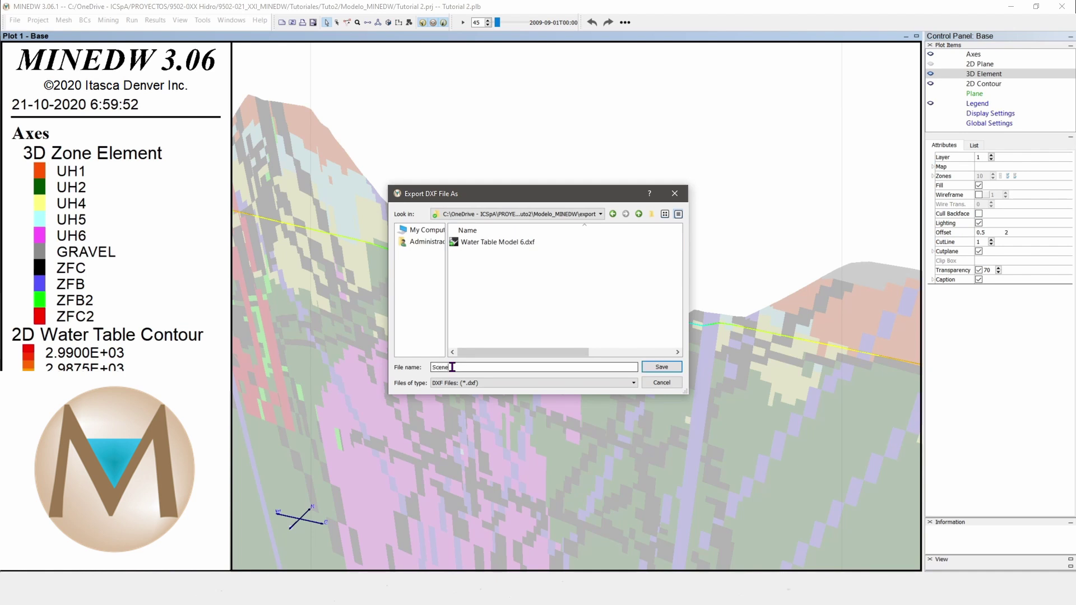
left_click(661, 366)
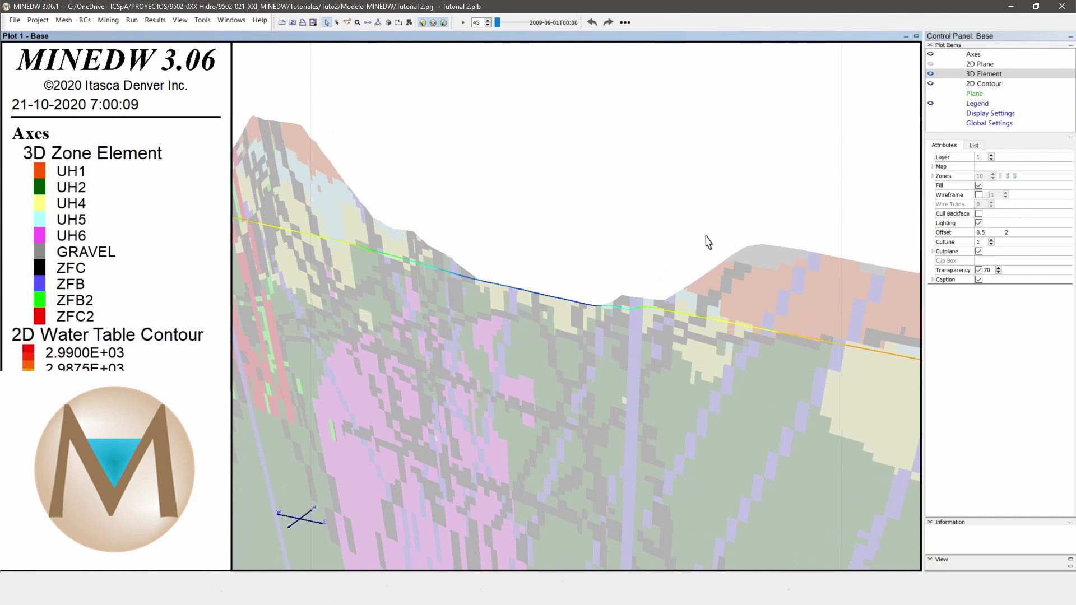
- Add a DXF plot item and load Water Table Model 6.dxf from the export folder
left_click(974, 145)
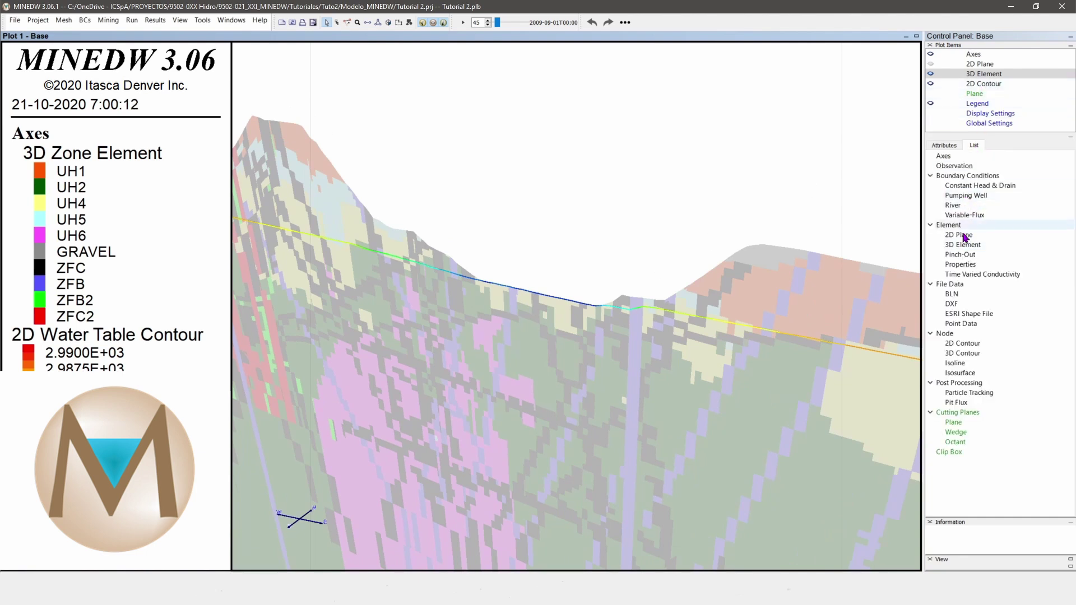
double_click(954, 306)
left_click(979, 168)
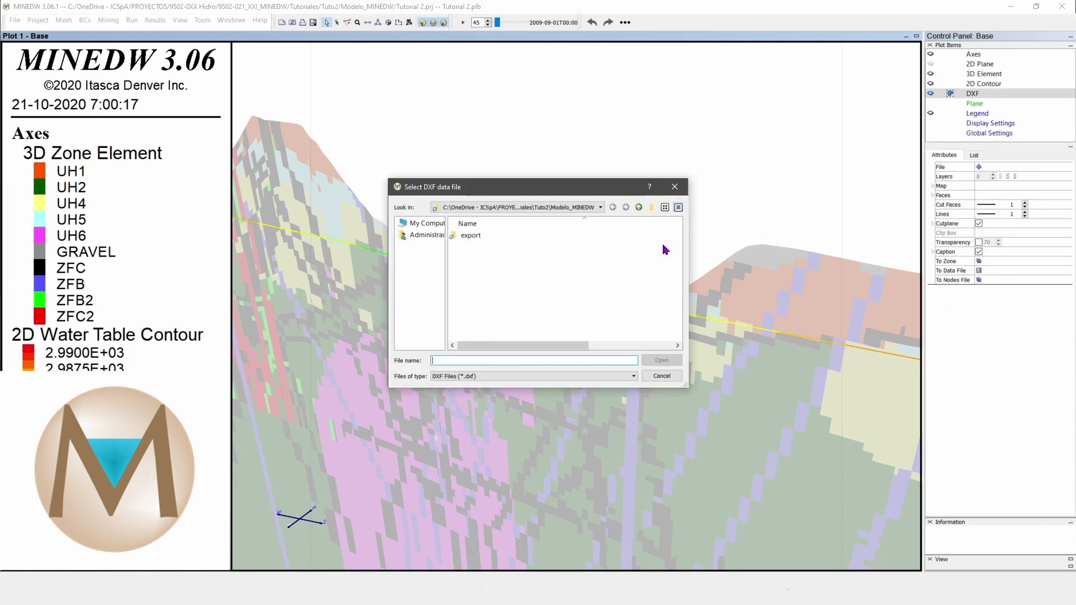
double_click(470, 235)
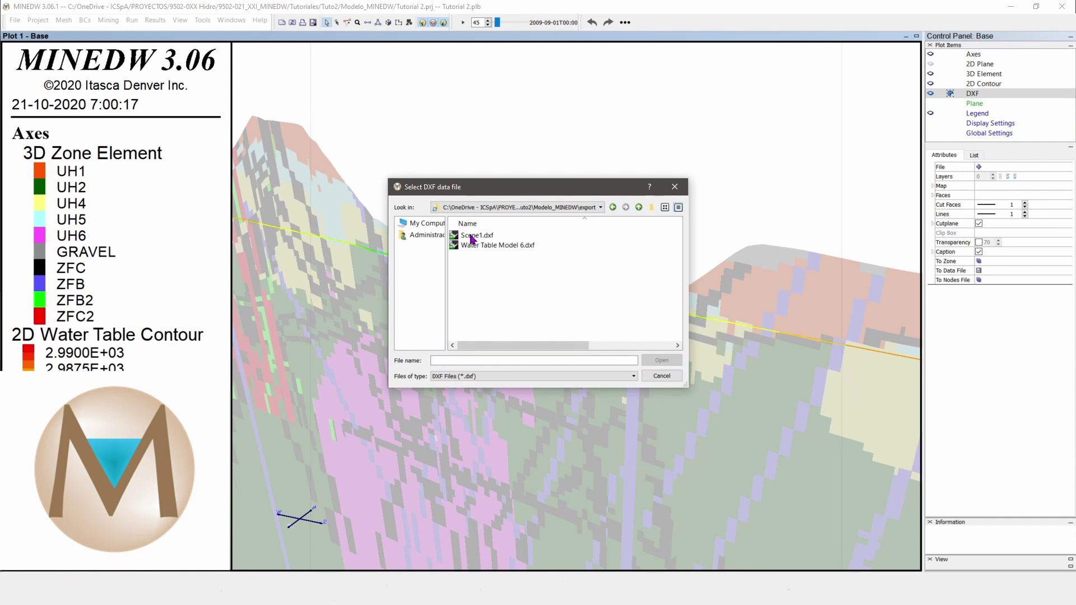
left_click(476, 245)
left_click(661, 360)
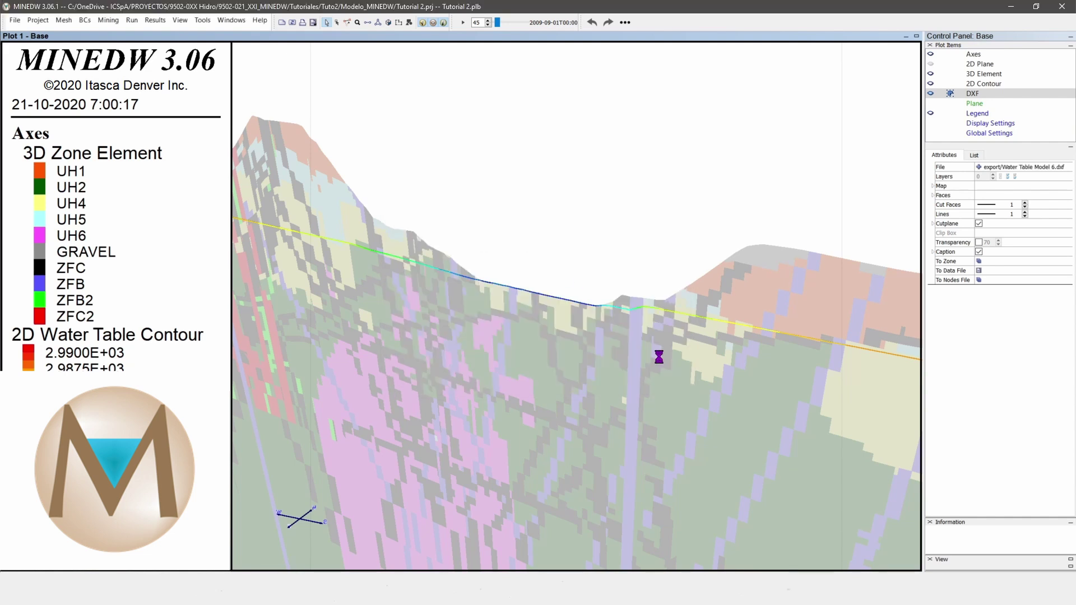
left_click_drag(634, 301, 571, 298)
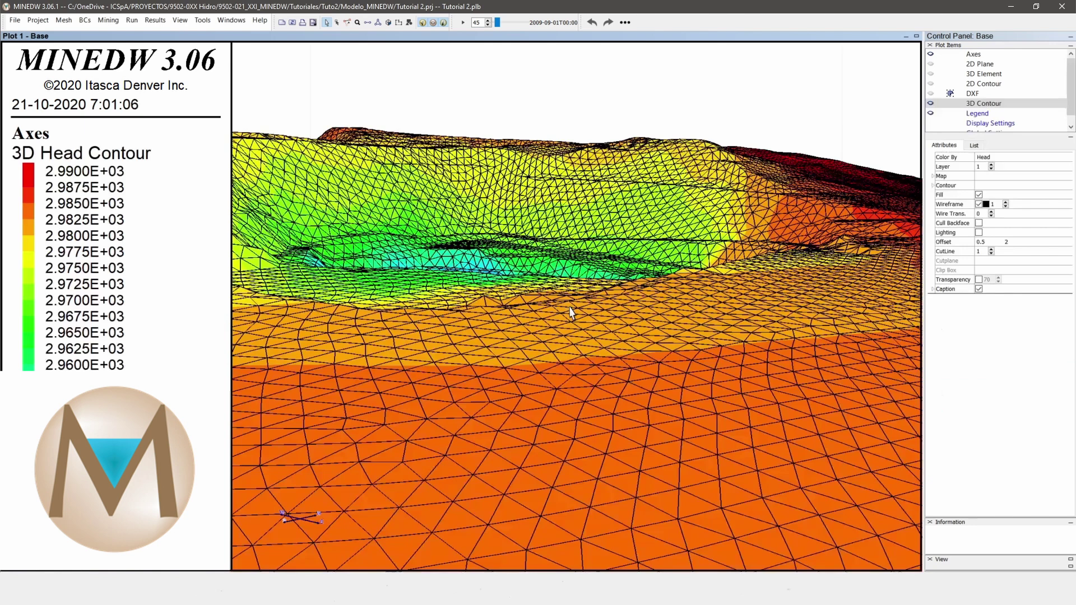
- Colour the 3D Contour by Pressure and then by Elevation, viewing the central pit area
left_click_drag(572, 328, 690, 319)
left_click(987, 167)
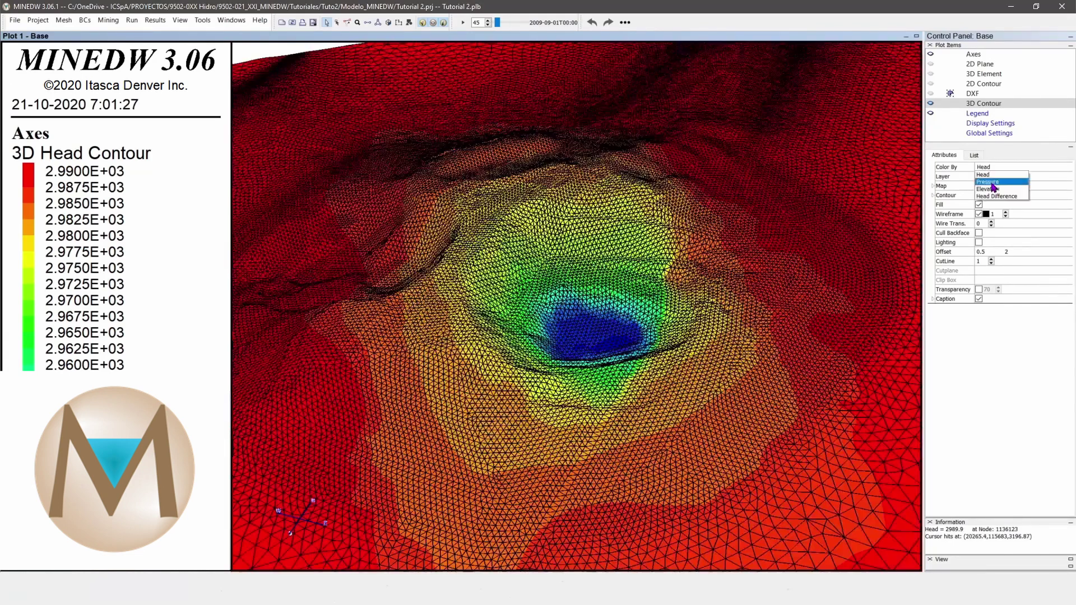
left_click(959, 193)
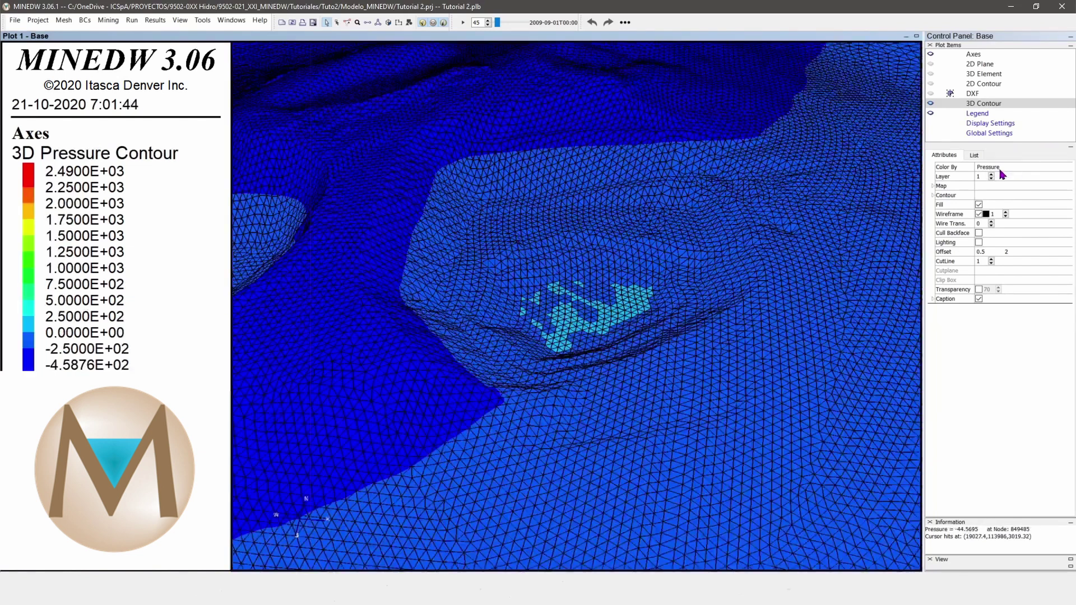
left_click(989, 167)
left_click(989, 189)
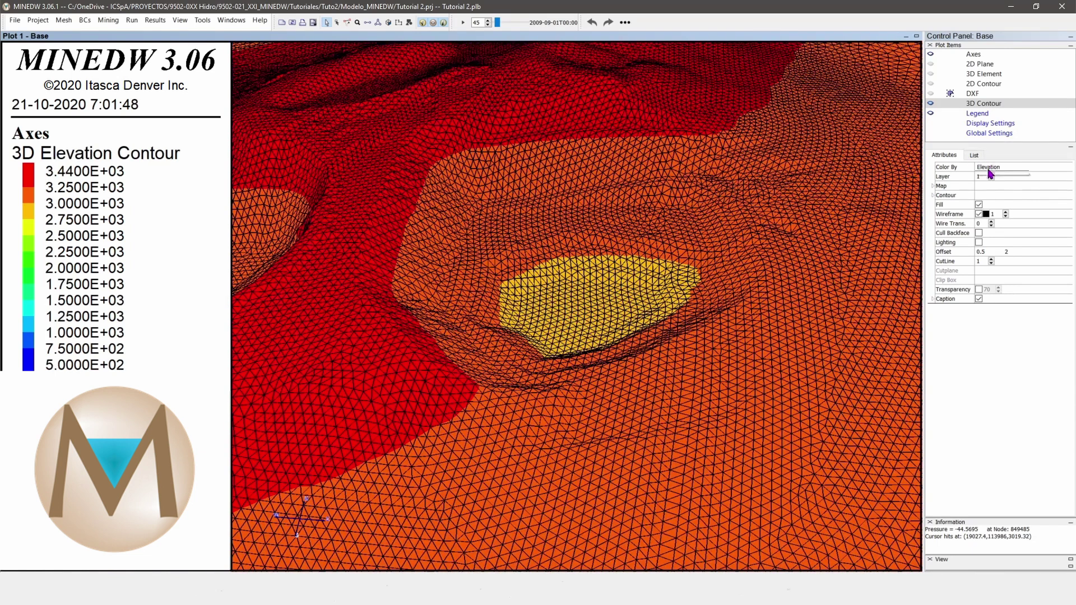
- Colour the 3D Contour by Head Difference and inspect the central pit area
left_click(993, 168)
left_click(994, 196)
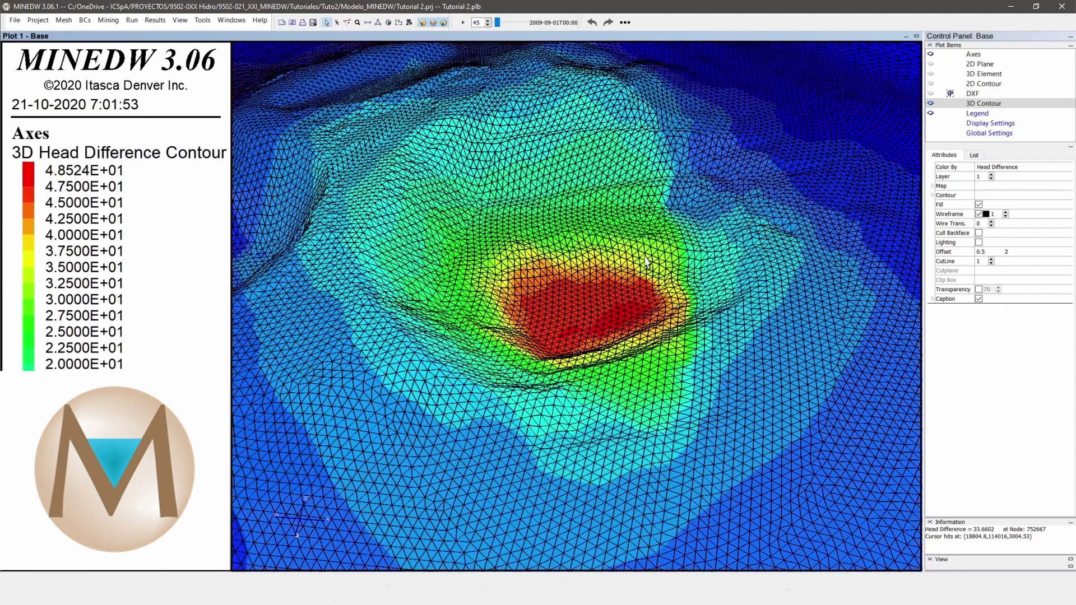
left_click_drag(646, 261, 616, 257)
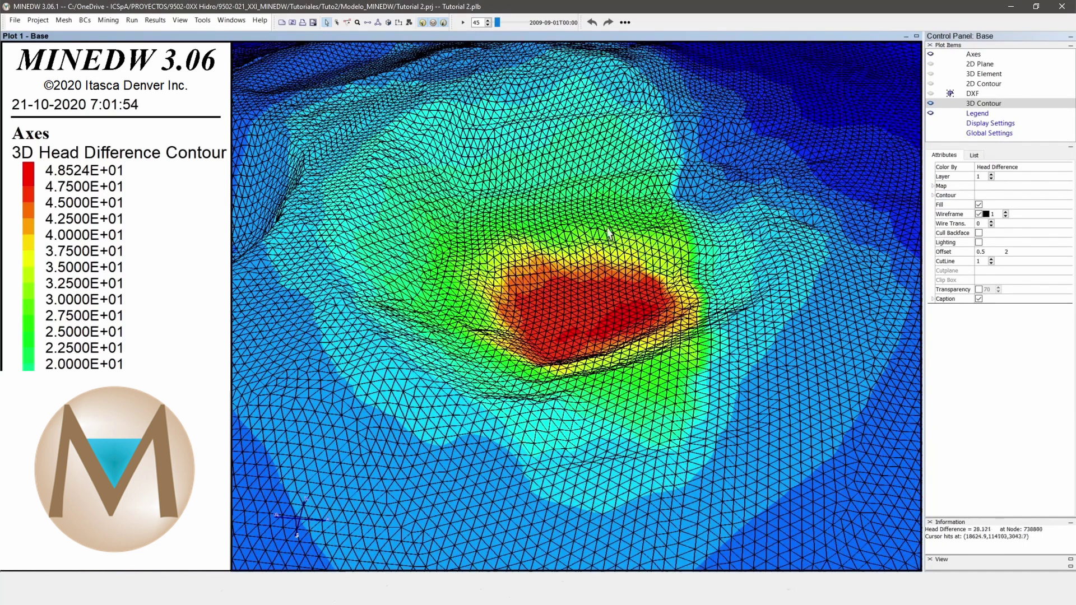
left_click_drag(608, 258, 570, 216)
- Add an Observation item to the plot
left_click(974, 155)
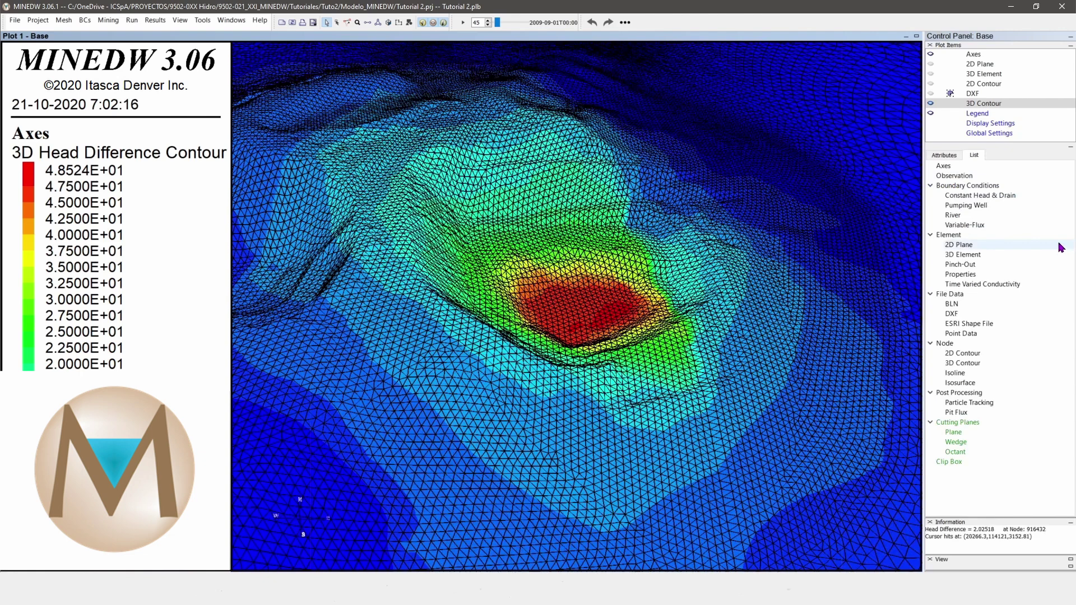
double_click(972, 177)
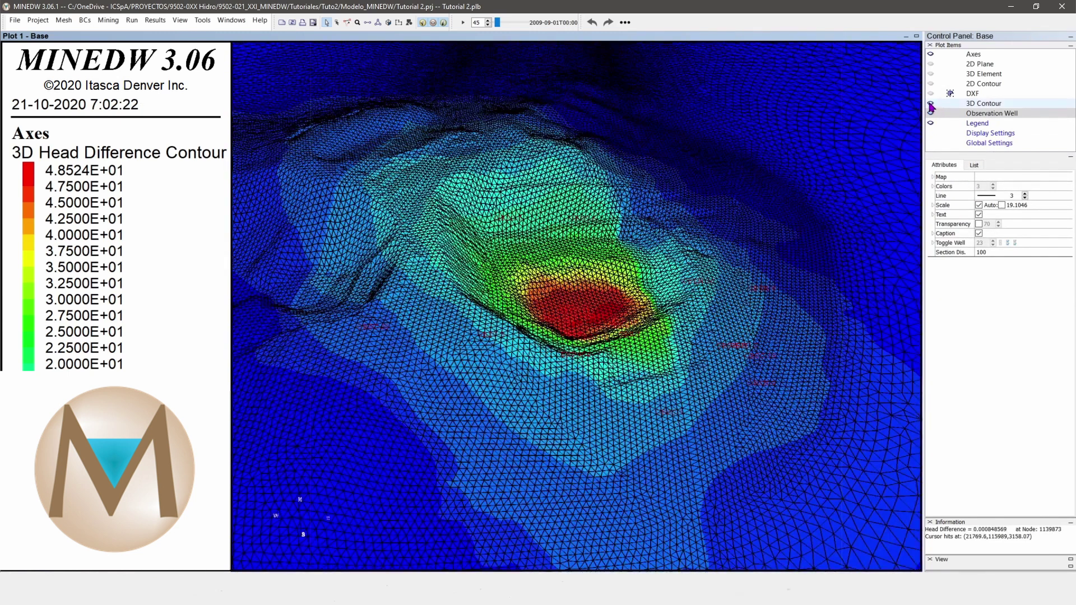
- Hide the 3D Contour and inspect the observation wells on their own
left_click(931, 104)
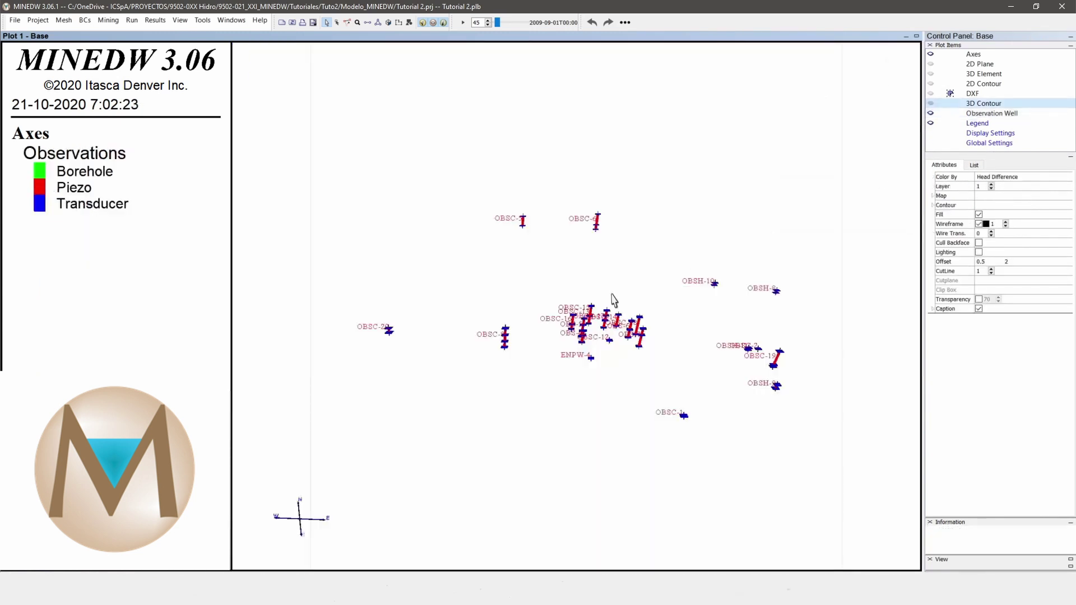
scroll(597, 342, "up", 5)
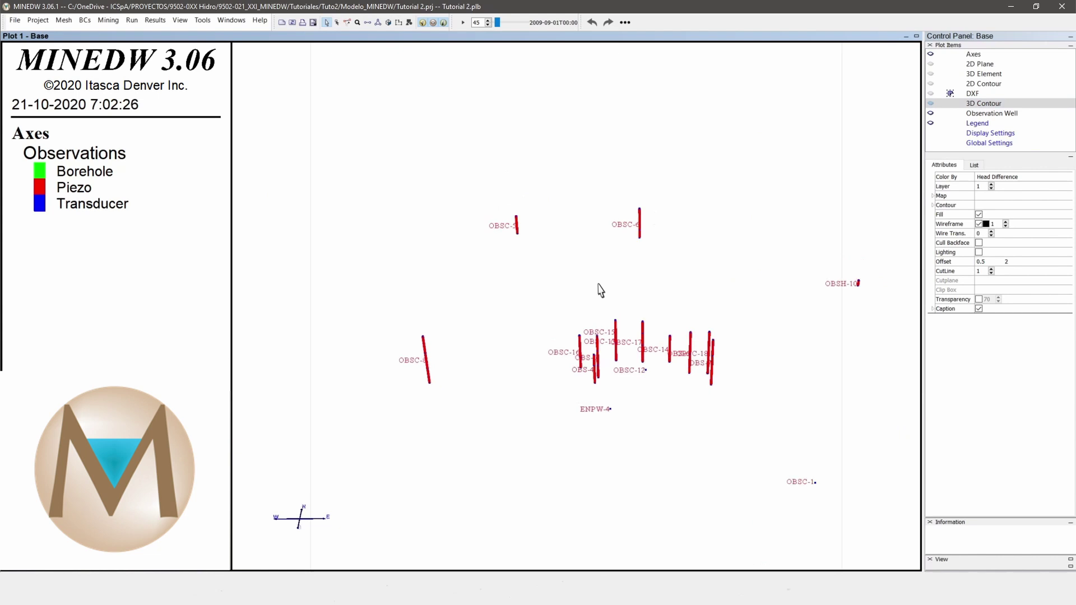
- Add a Pumping Well item to the plot and hide the observation wells to view only the pumping wells
left_click(975, 165)
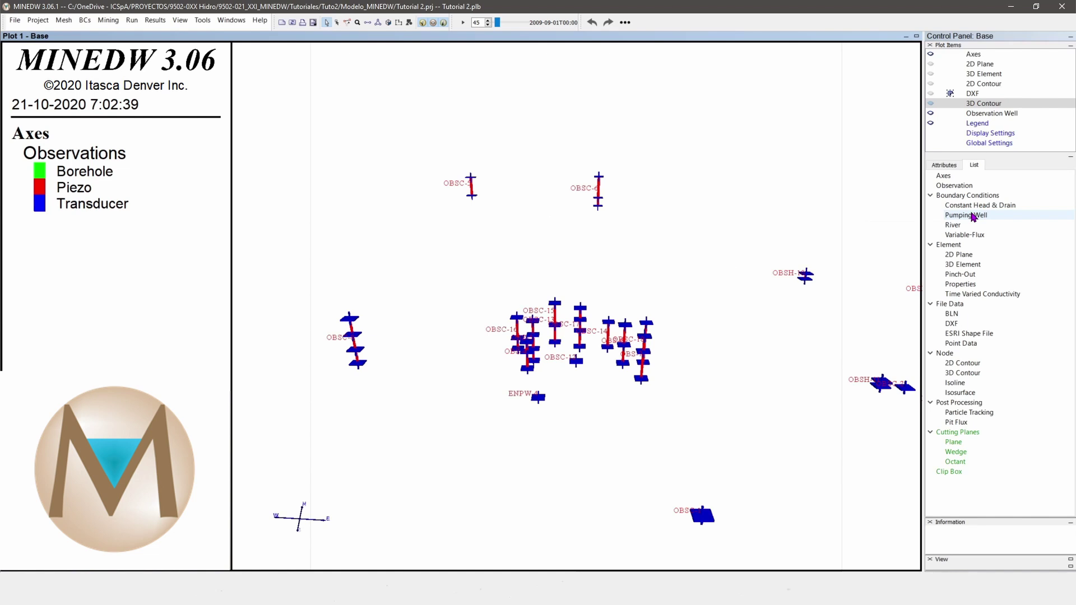
double_click(973, 216)
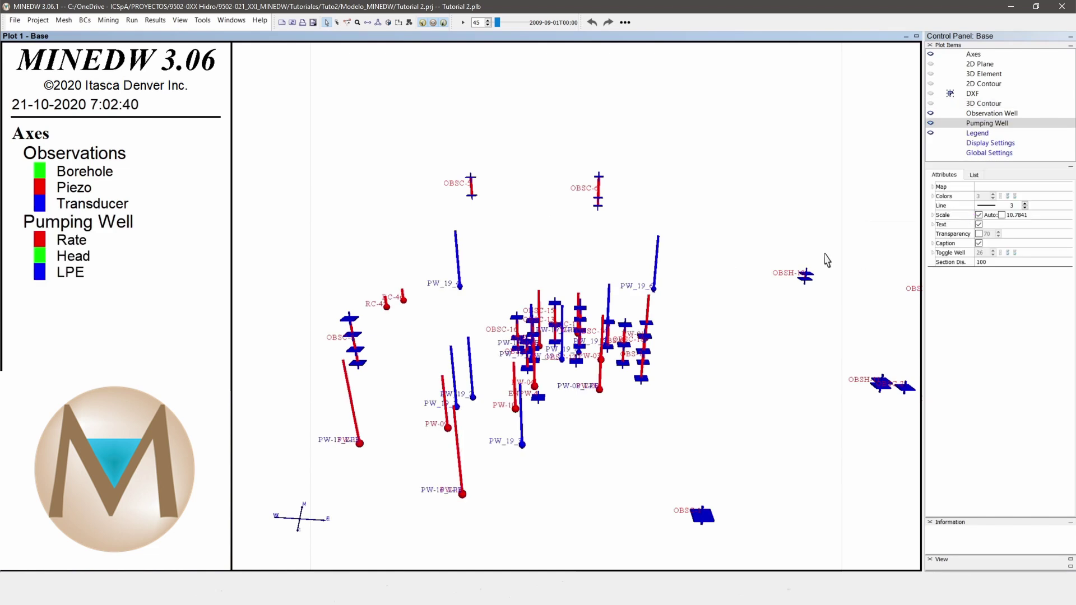
left_click(931, 114)
left_click_drag(585, 303, 627, 331)
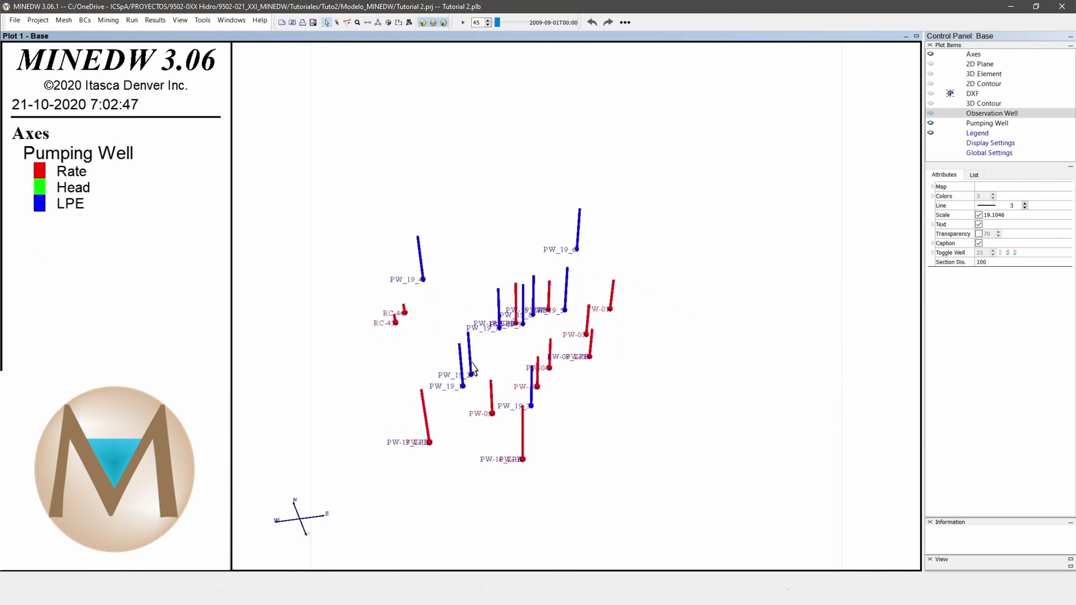
- Add a Constant Head & Drain item to the plot and view its groups alongside the pumping wells
left_click(974, 175)
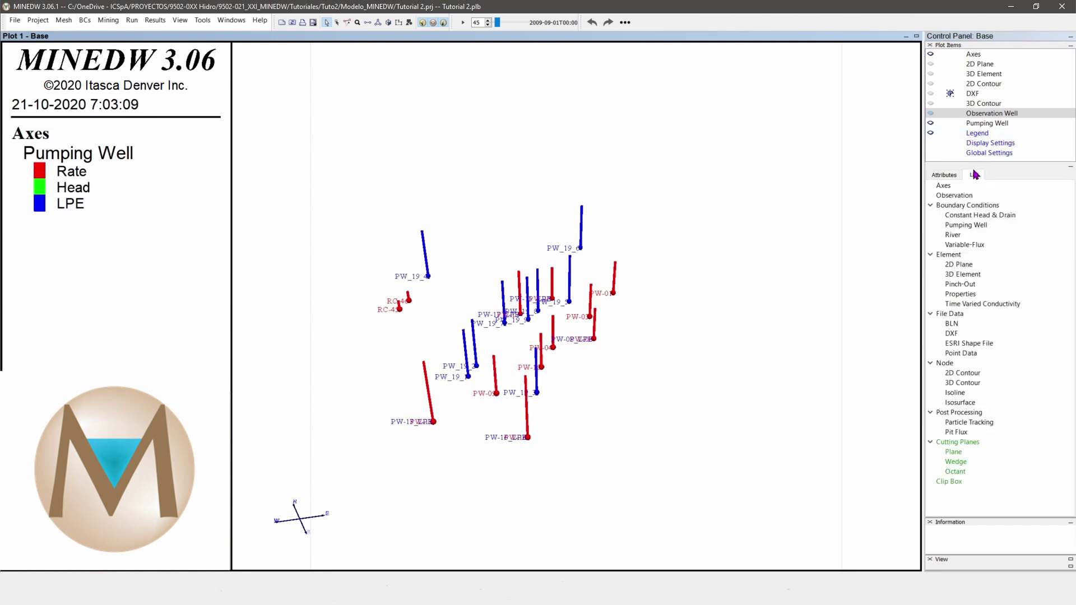
double_click(961, 216)
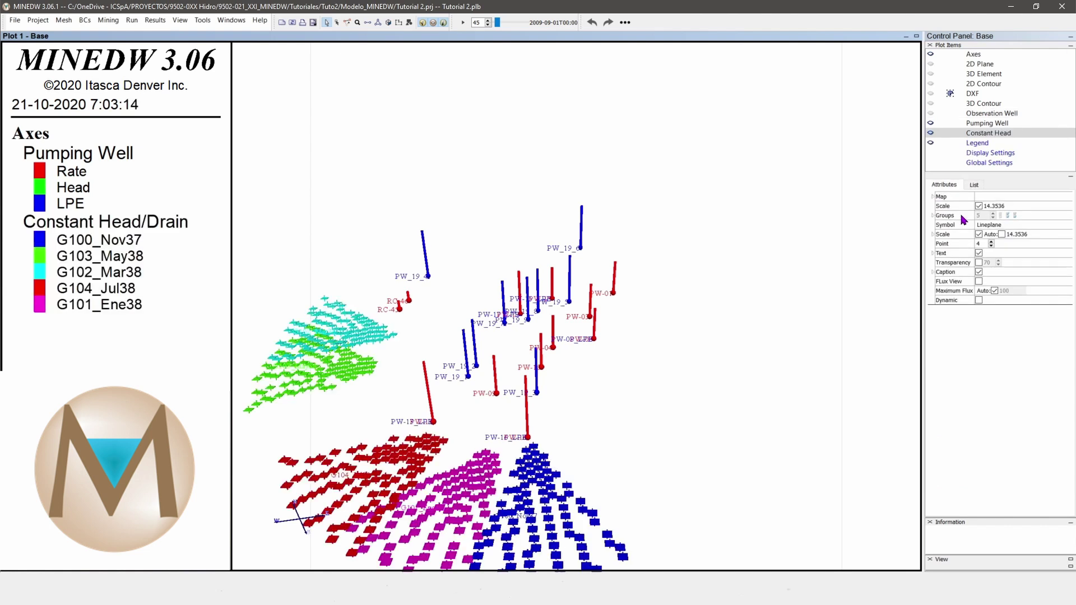
left_click_drag(494, 346, 538, 390)
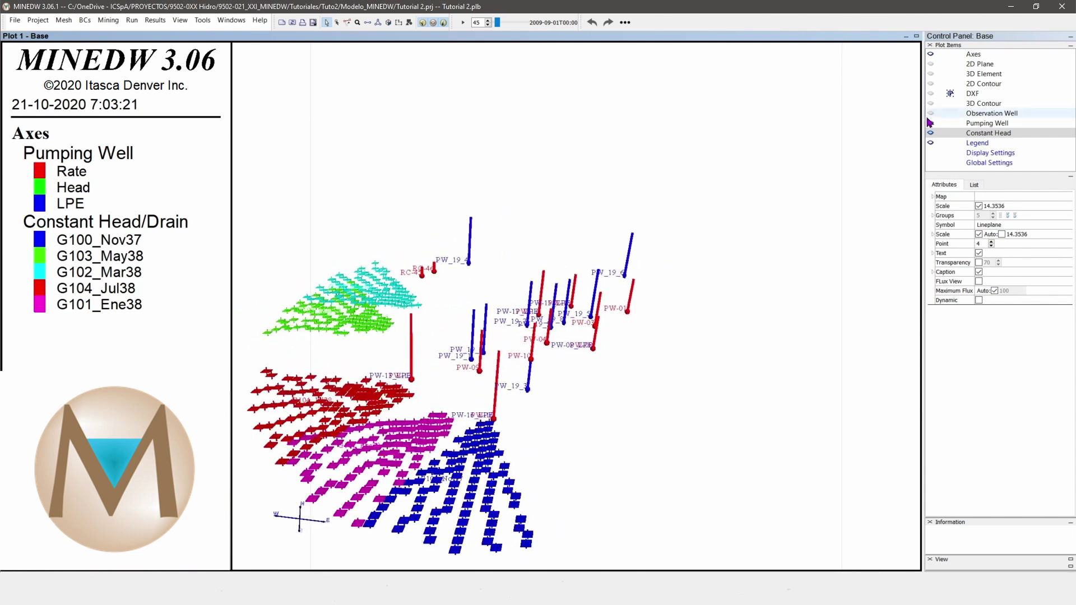
- Show the 3D Contour again and cut the model with a vertical cutting plane
left_click(970, 105)
left_click(931, 104)
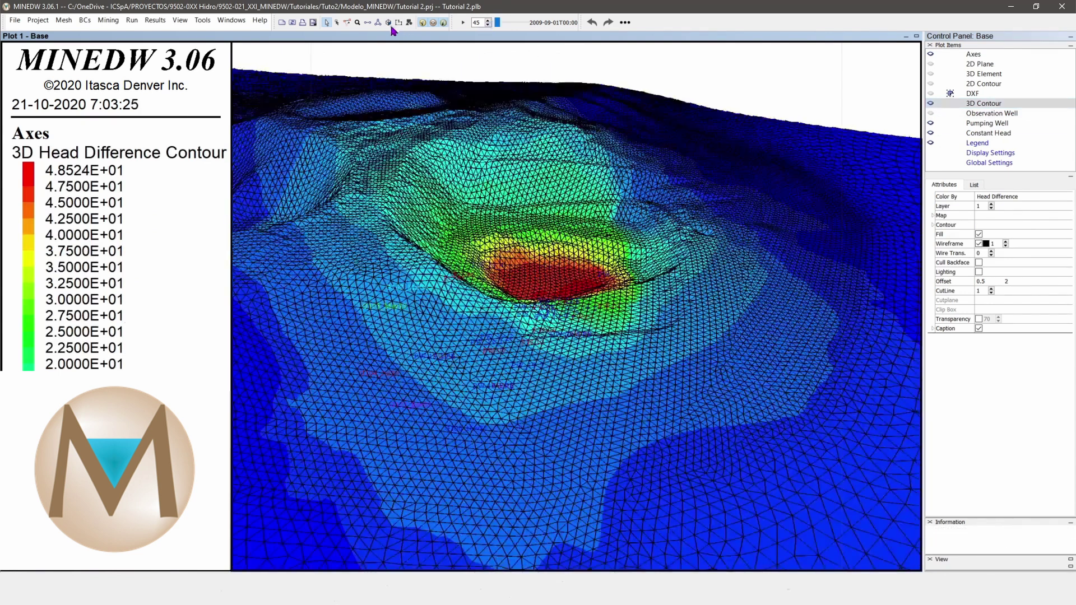
left_click(389, 24)
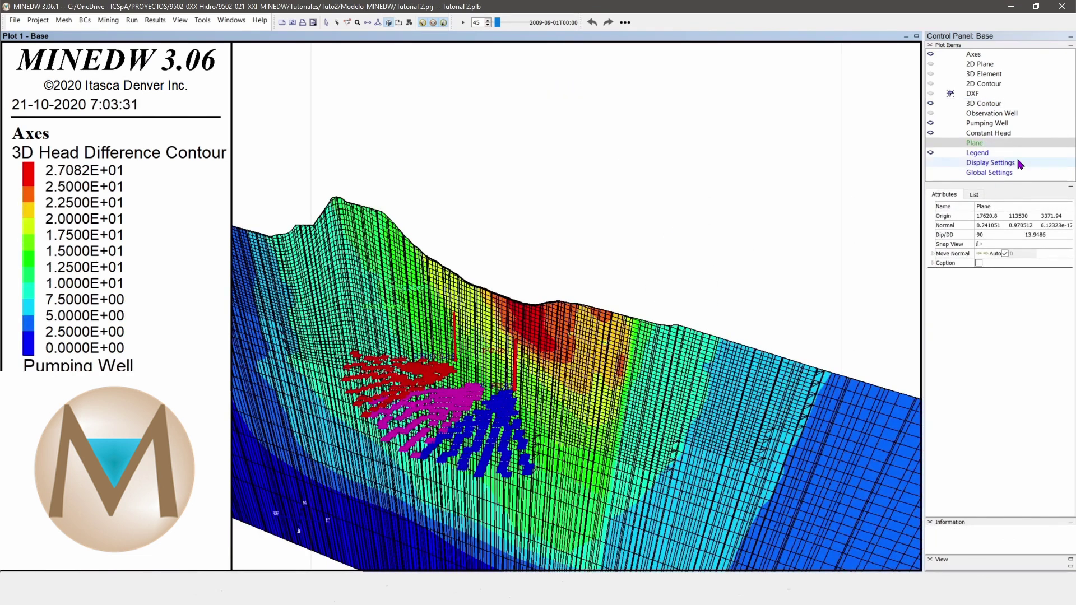
- Turn off the 3D Contour's wireframe and inspect the cut section with the pumping wells and drains
left_click(981, 104)
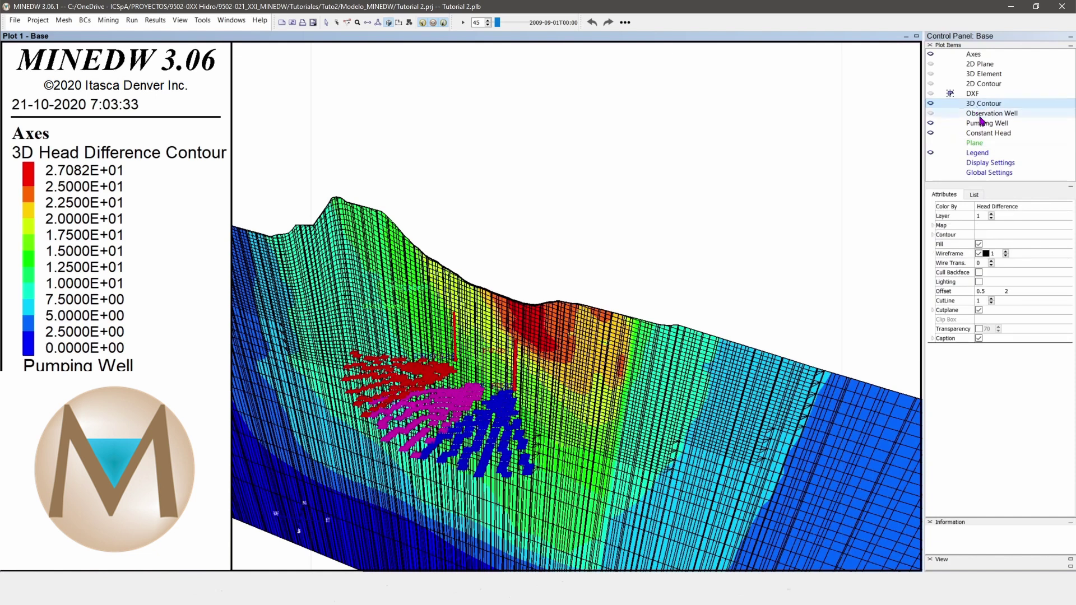
left_click(979, 254)
left_click_drag(744, 314, 617, 344)
scroll(617, 343, "up", 5)
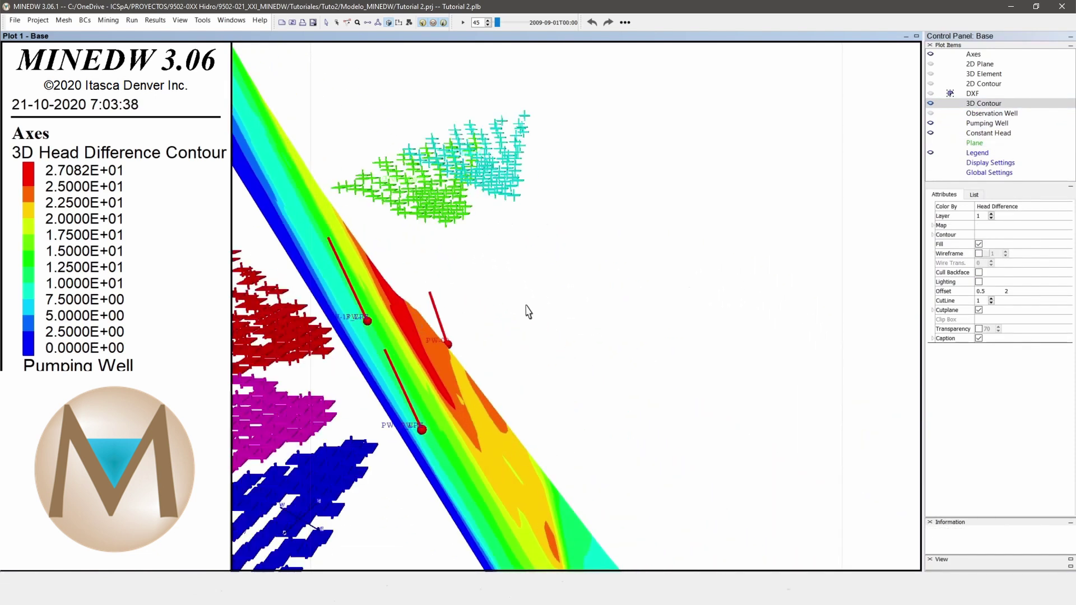
- Show the observation wells on the cut section and open their section distance for editing
left_click(932, 113)
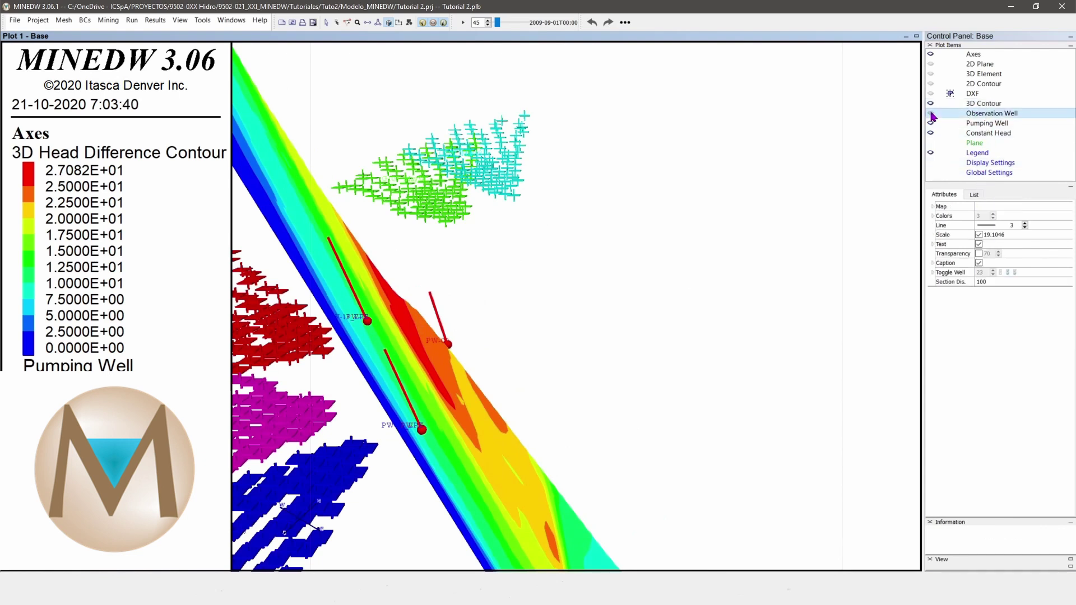
scroll(550, 279, "up", 5)
scroll(738, 390, "down", 3)
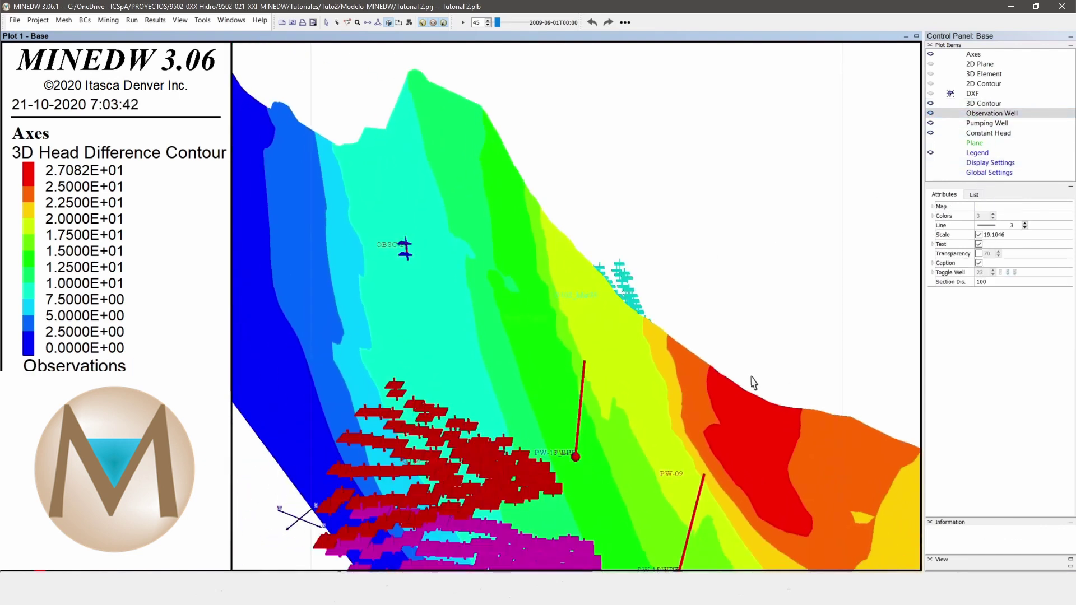
scroll(701, 340, "up", 2)
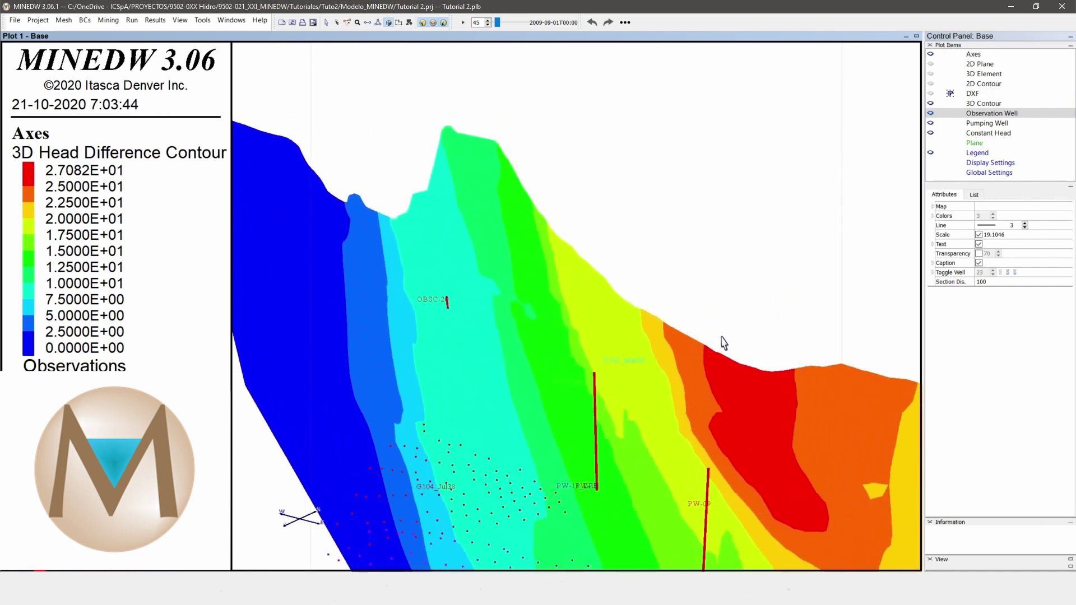
double_click(990, 283)
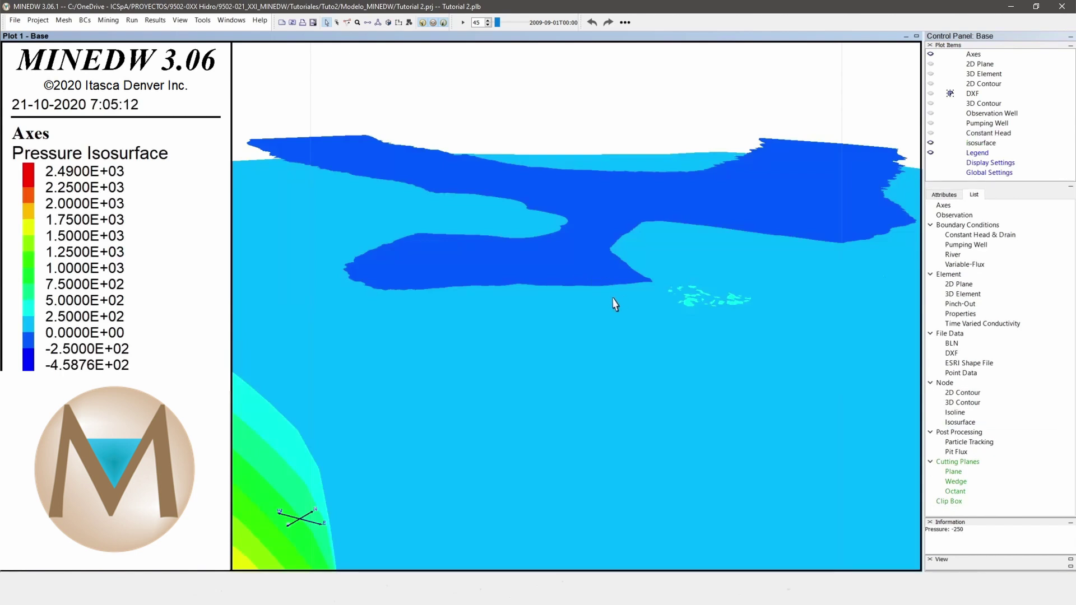
- Colour the isosurface by Head and inspect it around the pit
left_click_drag(615, 303, 344, 84)
left_click(327, 24)
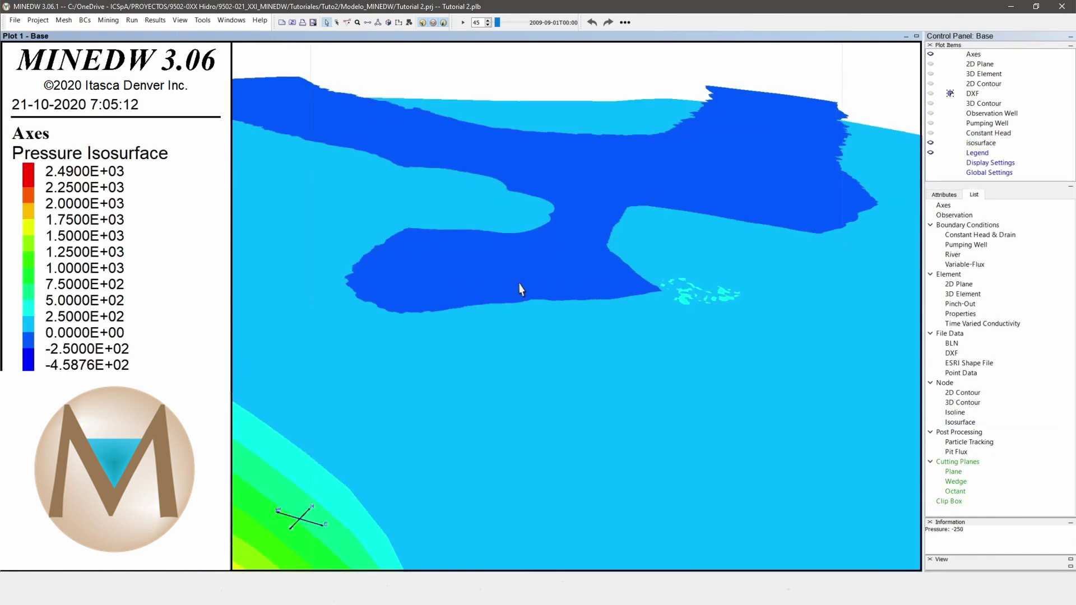
left_click_drag(520, 288, 577, 262)
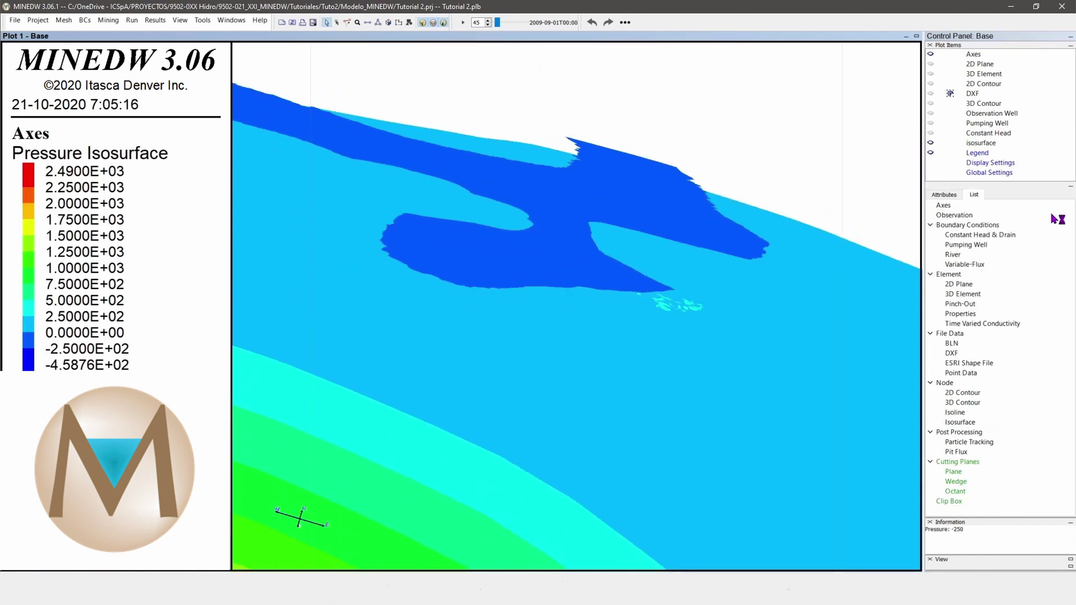
left_click(945, 195)
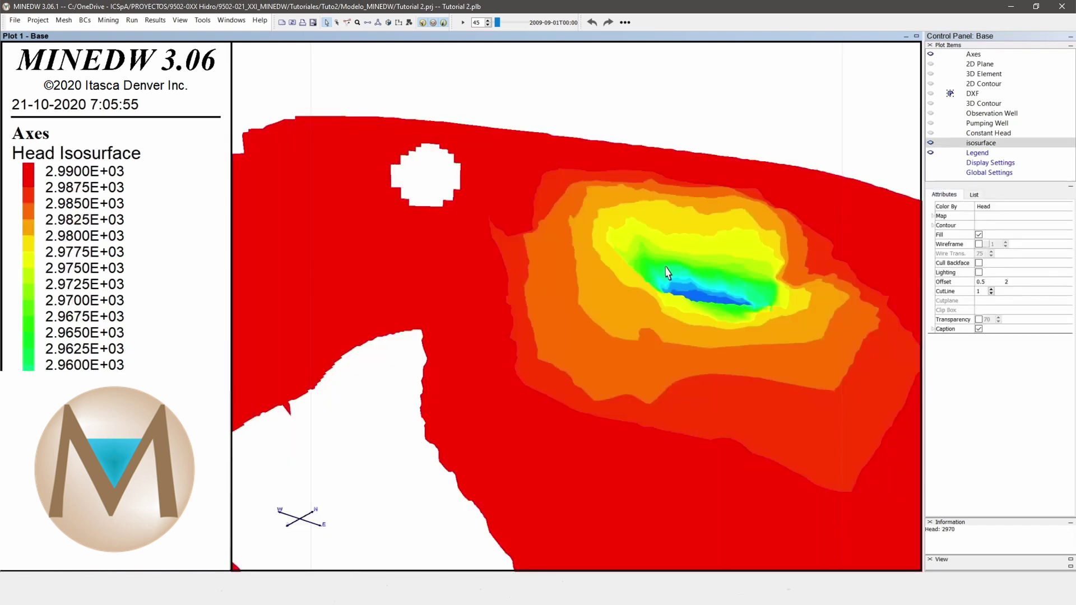
left_click_drag(668, 276, 656, 334)
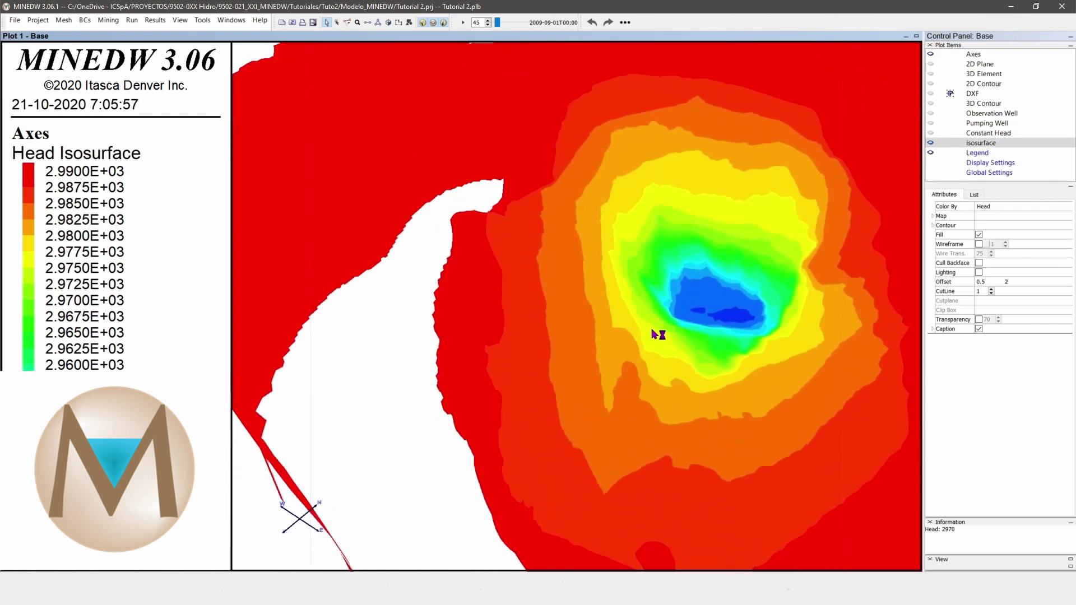
- Hide the isosurface, add an Isoline item to the plot, and reset the view to plan
left_click(931, 143)
left_click(975, 195)
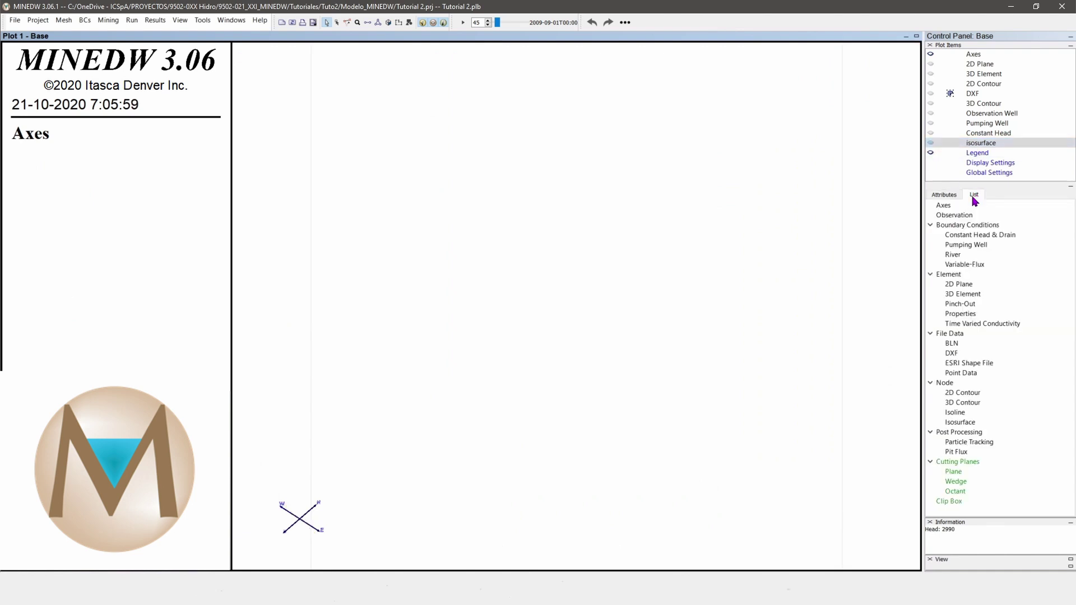
double_click(957, 412)
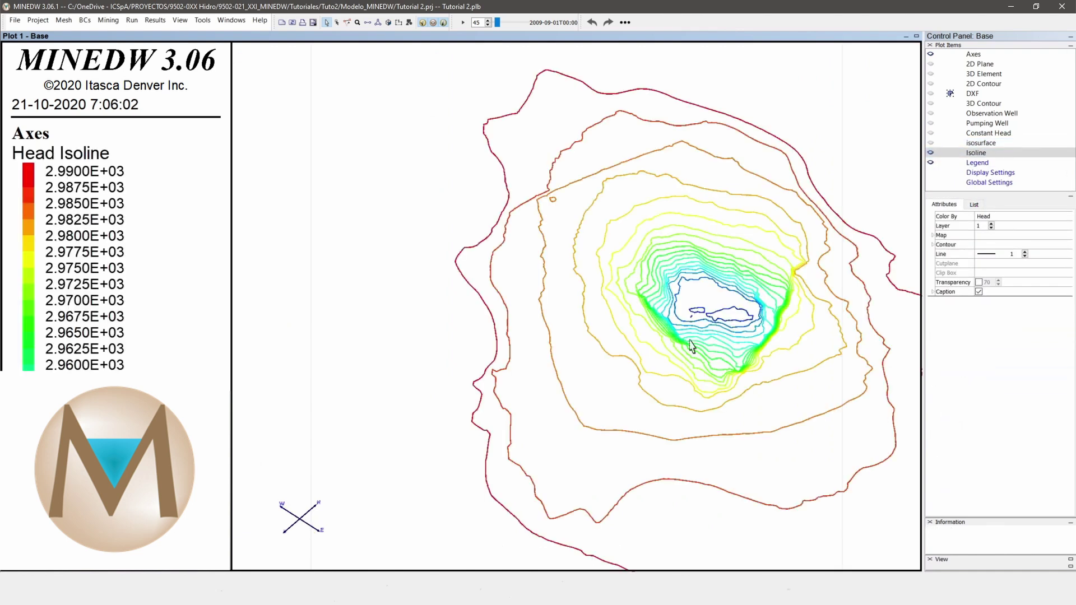
left_click_drag(688, 237, 641, 235)
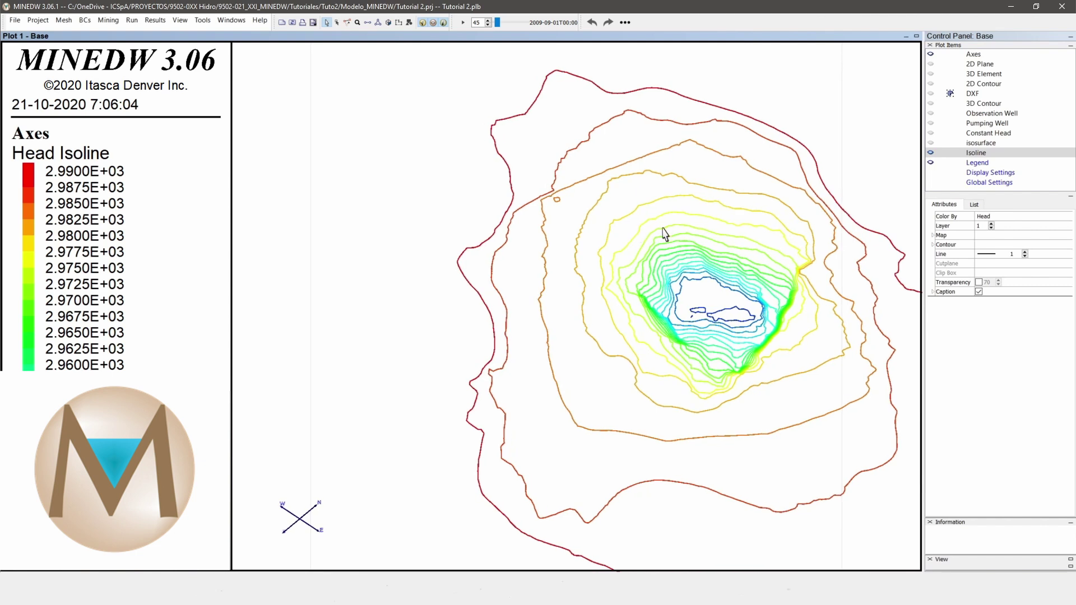
key("ctrl+r")
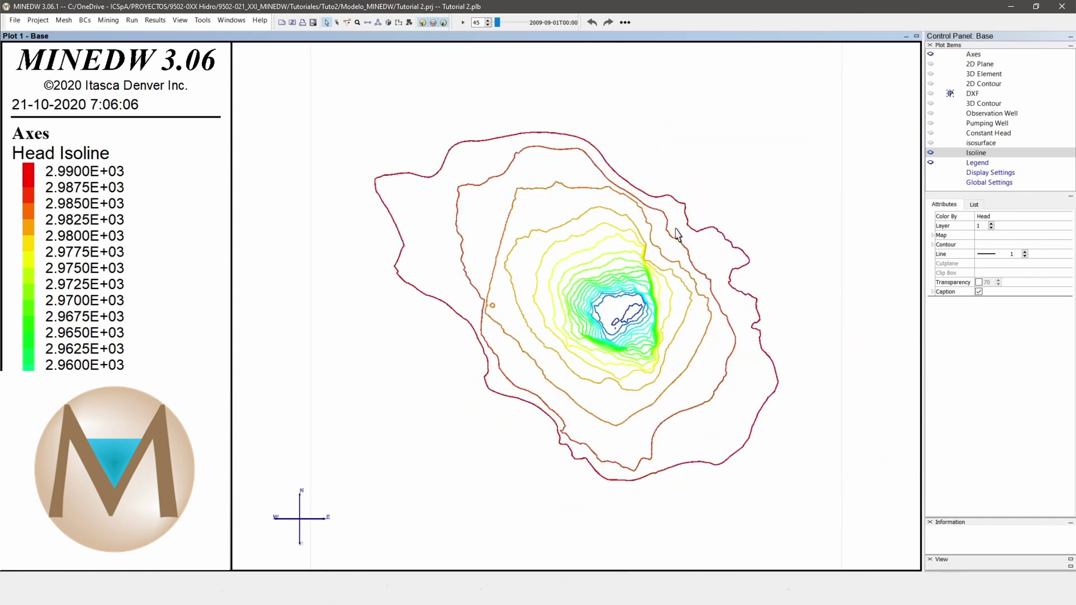